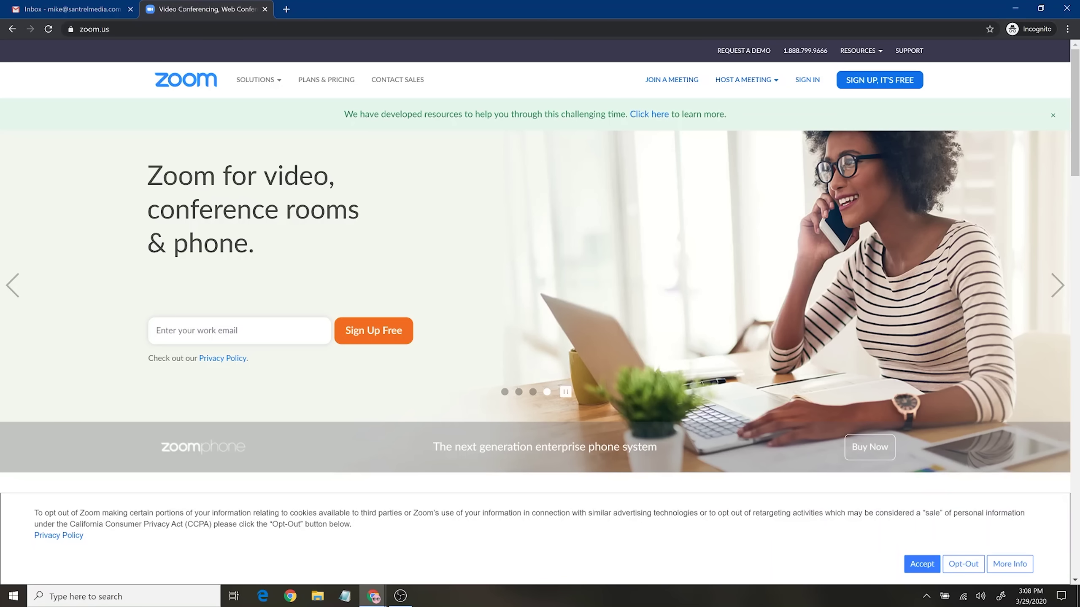
Step: Sign up for a free Zoom account using the existing Google account and create the account
{"action": "key", "text": "ctrl+l"}
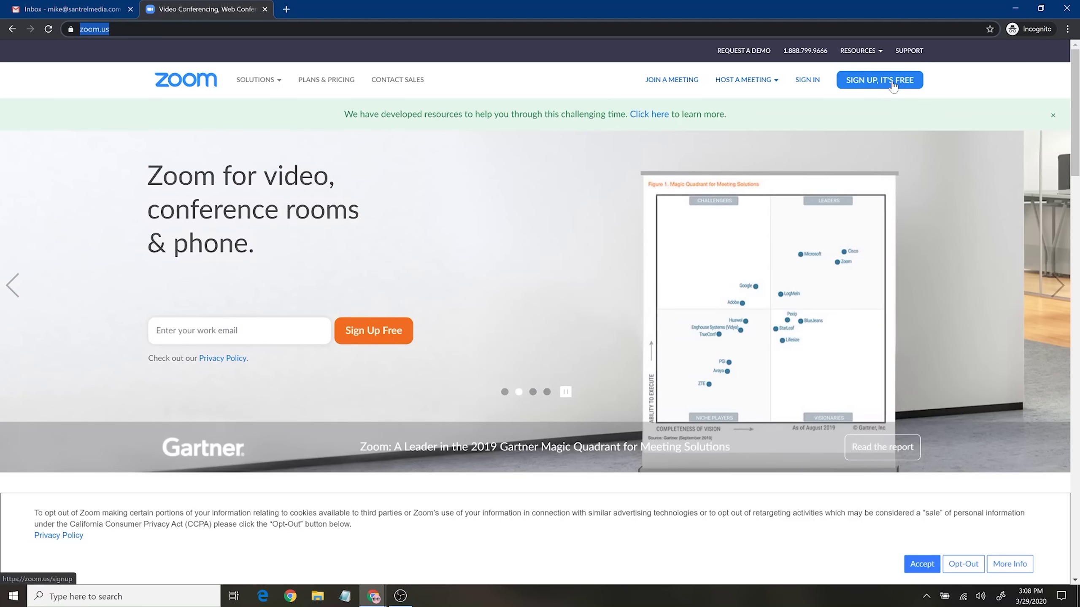
{"action": "left_click", "coordinate": [892, 85]}
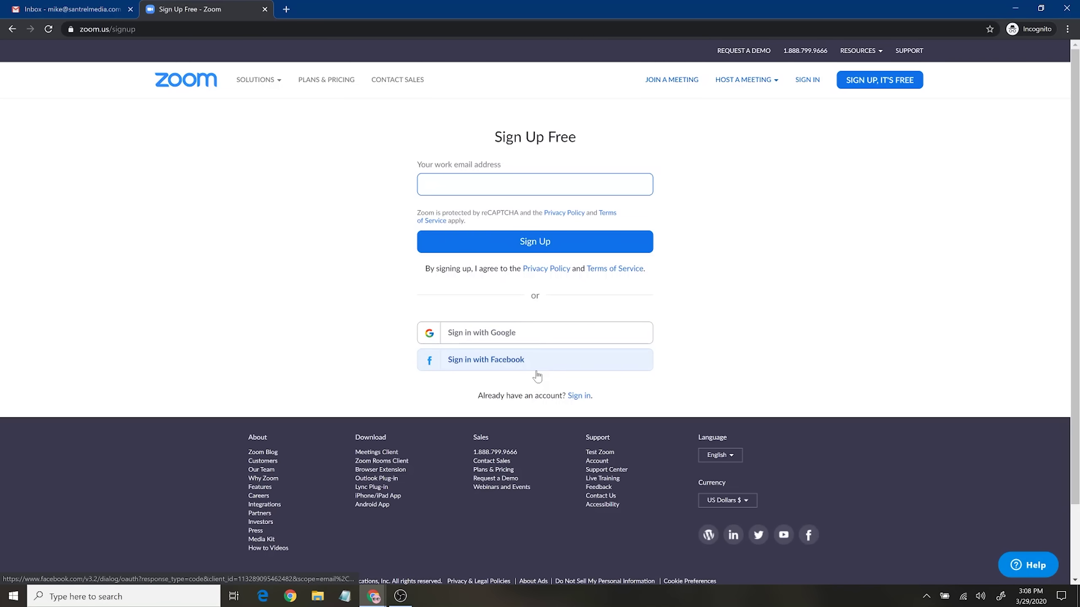
{"action": "left_click", "coordinate": [511, 334]}
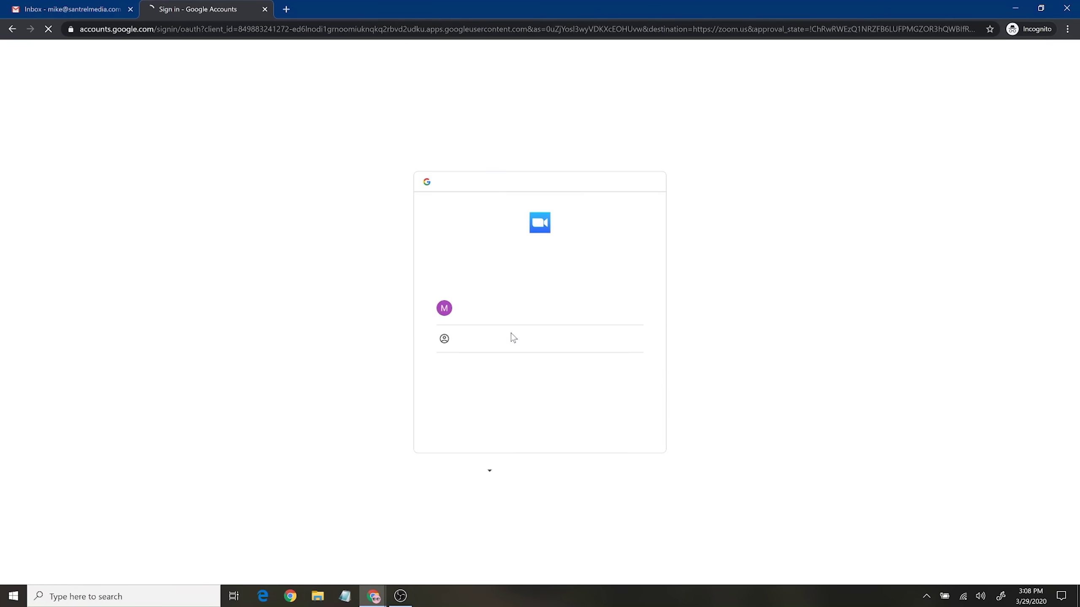
{"action": "left_click", "coordinate": [486, 311]}
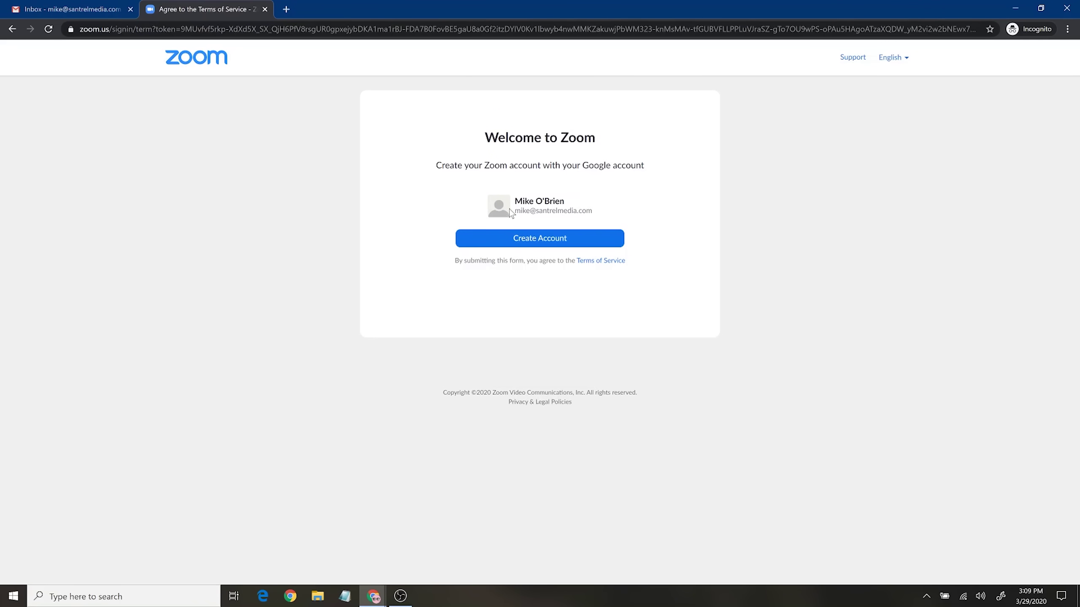
{"action": "left_click", "coordinate": [505, 238]}
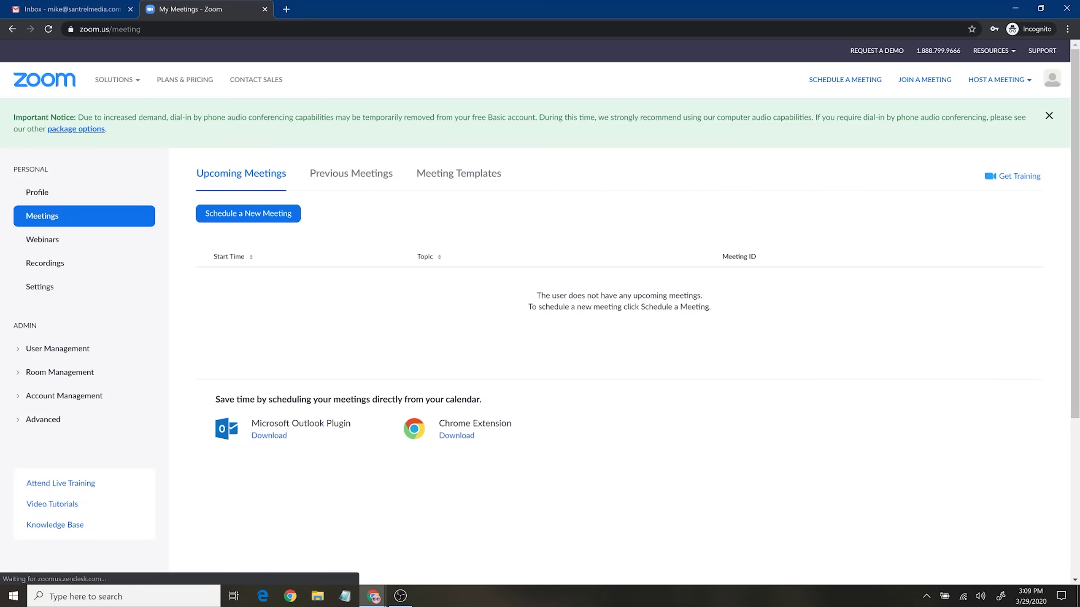
Step: Look over the new account's profile page and the Zoom home page, returning to the profile through the account link
{"action": "left_click", "coordinate": [1053, 79]}
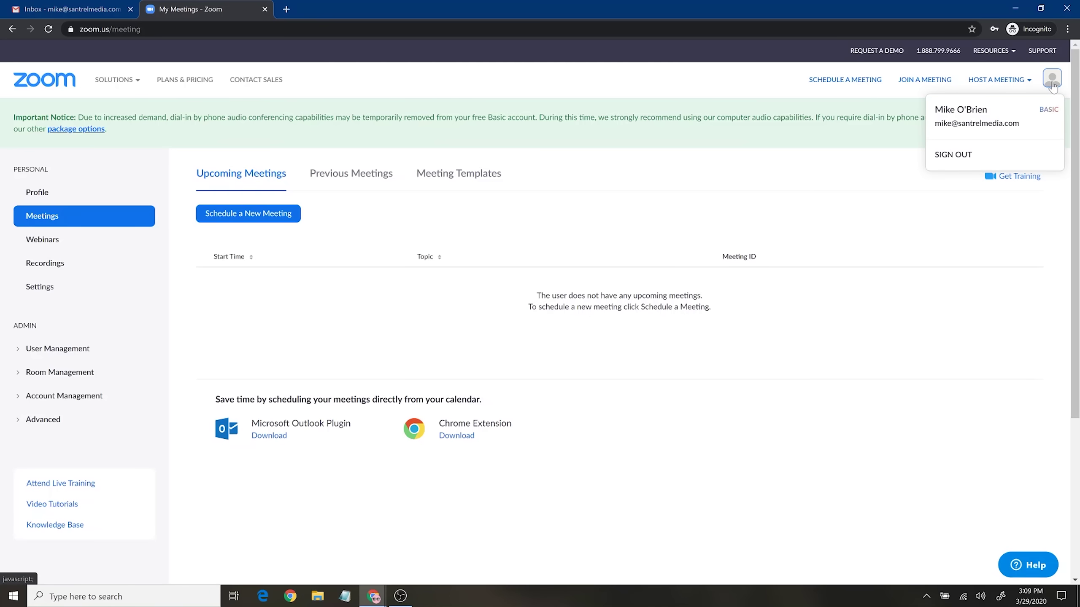
{"action": "left_click", "coordinate": [1000, 115]}
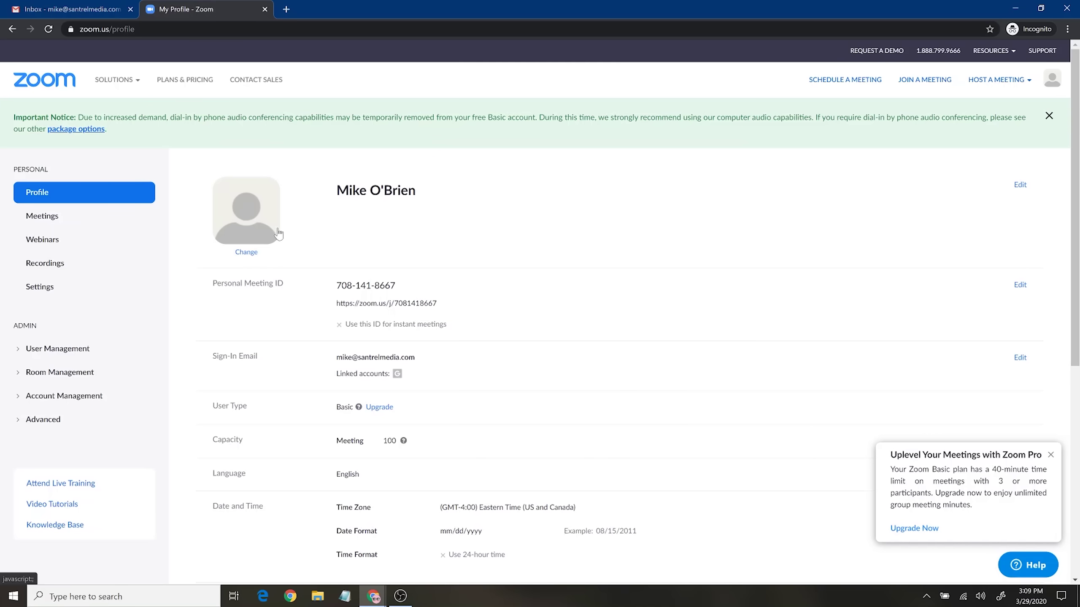
{"action": "left_click", "coordinate": [65, 86]}
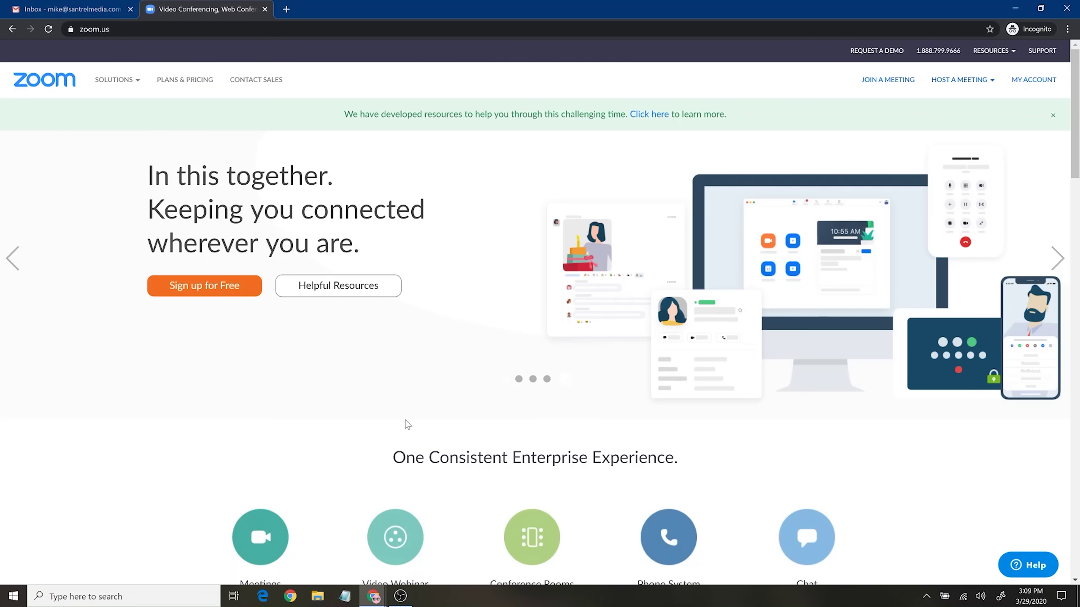
{"action": "scroll", "coordinate": [404, 423], "scroll_direction": "down", "scroll_amount": 7}
{"action": "scroll", "coordinate": [405, 423], "scroll_direction": "up", "scroll_amount": 7}
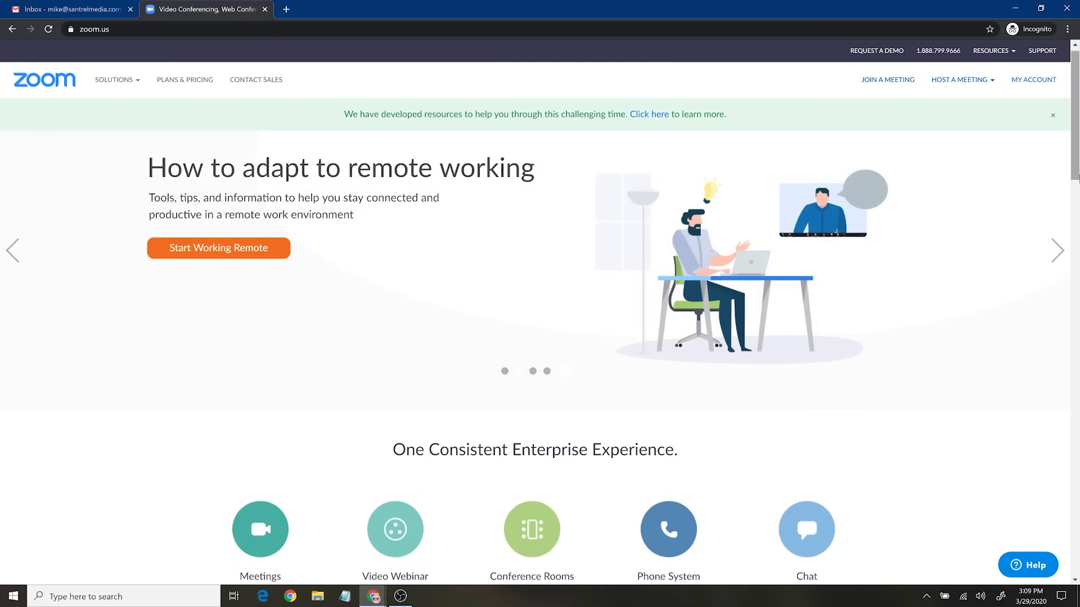
{"action": "left_click", "coordinate": [951, 80]}
{"action": "left_click", "coordinate": [1037, 89]}
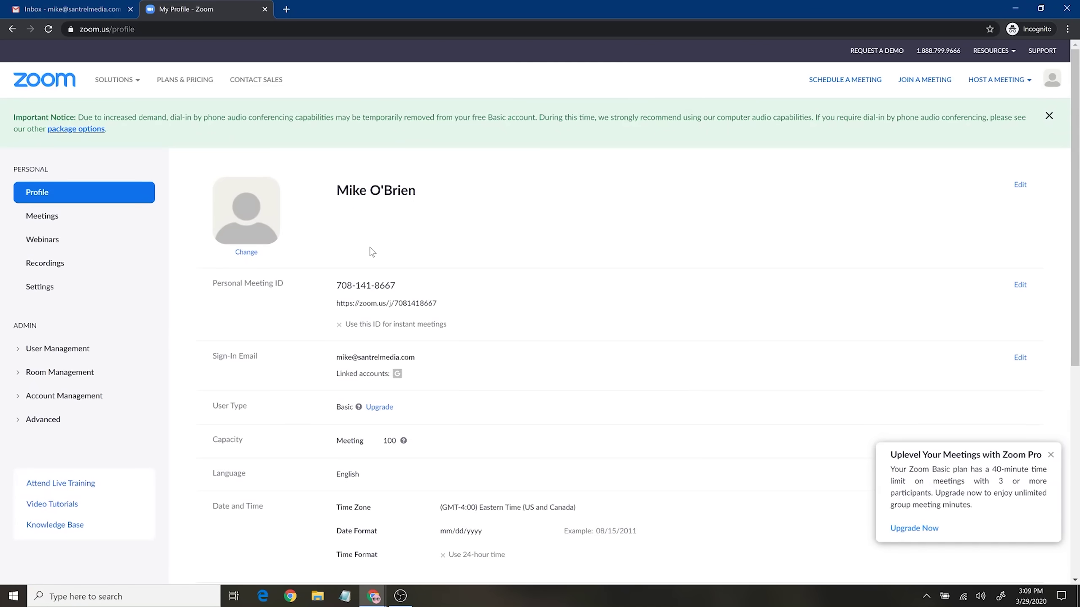
Step: Look through the upcoming and previous meetings, recordings and webinars sections, returning to the upcoming meetings
{"action": "left_click", "coordinate": [54, 218]}
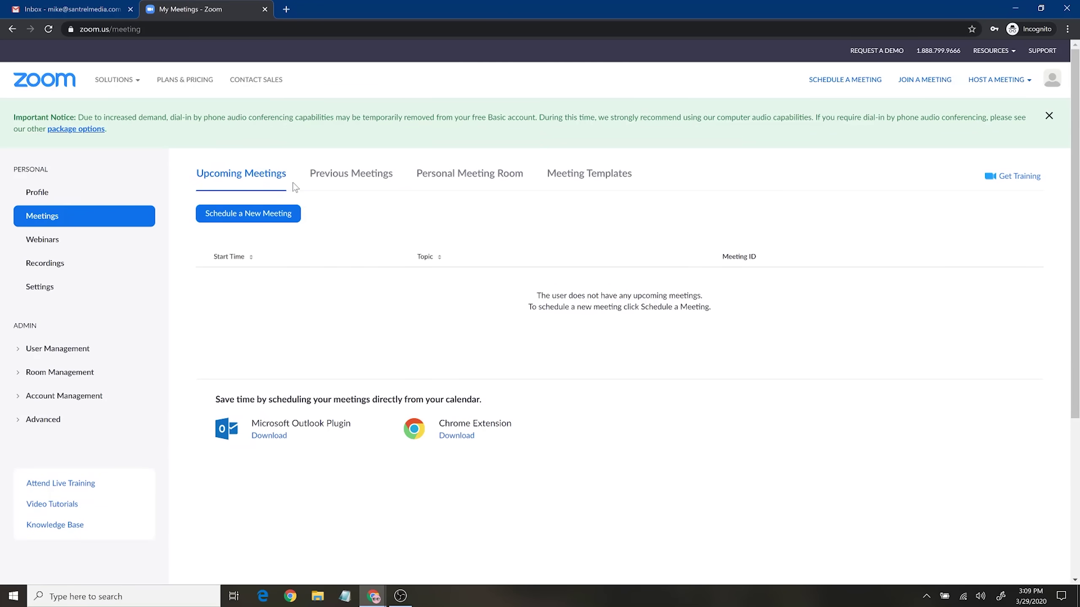
{"action": "left_click", "coordinate": [331, 185]}
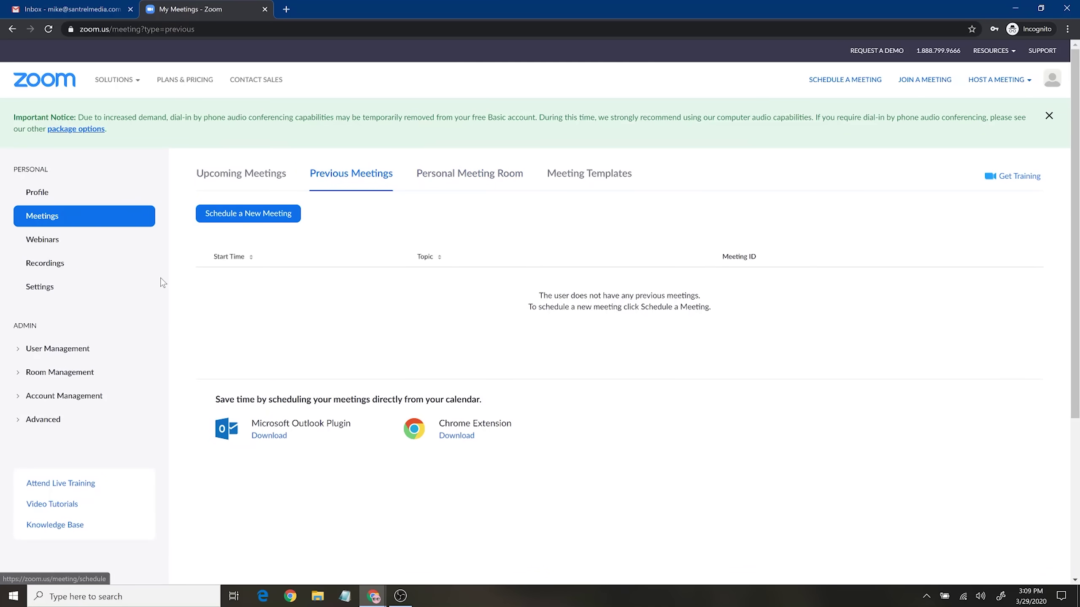
{"action": "left_click", "coordinate": [43, 257]}
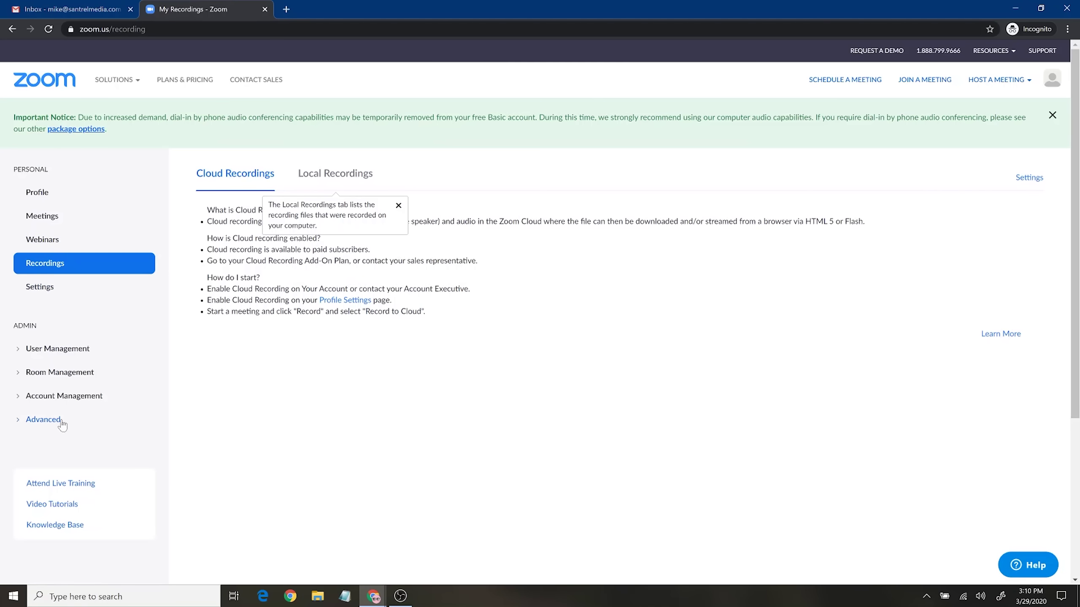
{"action": "left_click", "coordinate": [399, 206]}
{"action": "left_click", "coordinate": [67, 241]}
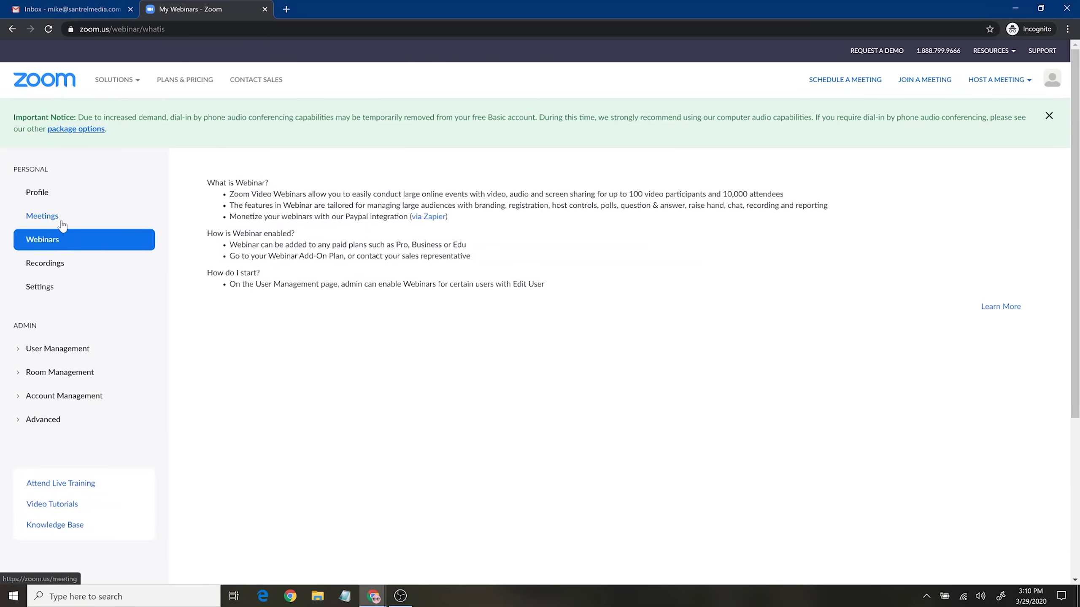
{"action": "left_click", "coordinate": [61, 221]}
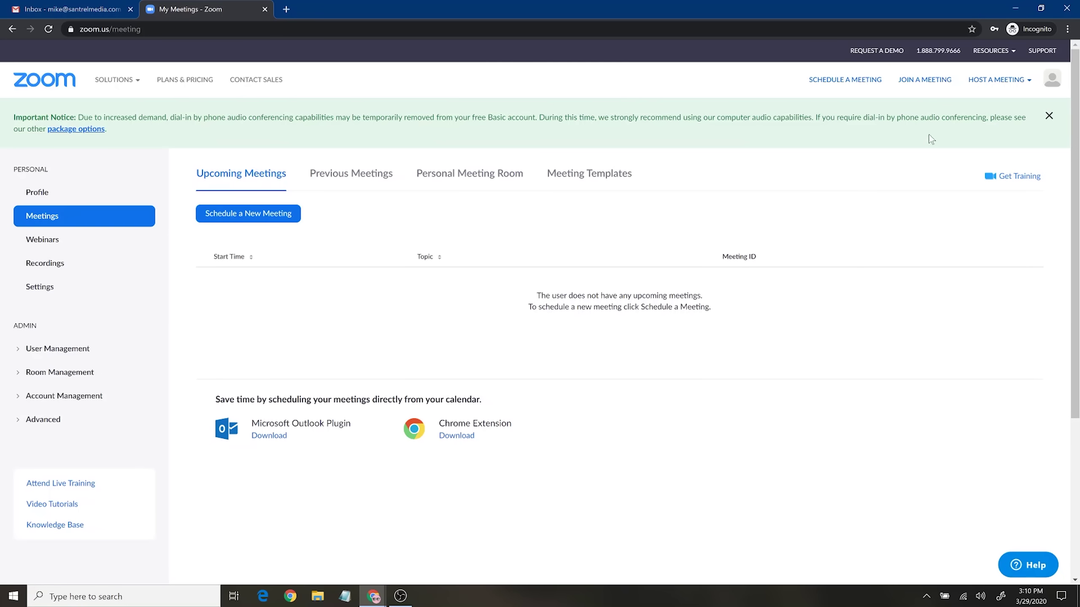
Step: Host a new meeting with video on and download the Zoom launcher
{"action": "mouse_move", "coordinate": [1026, 88]}
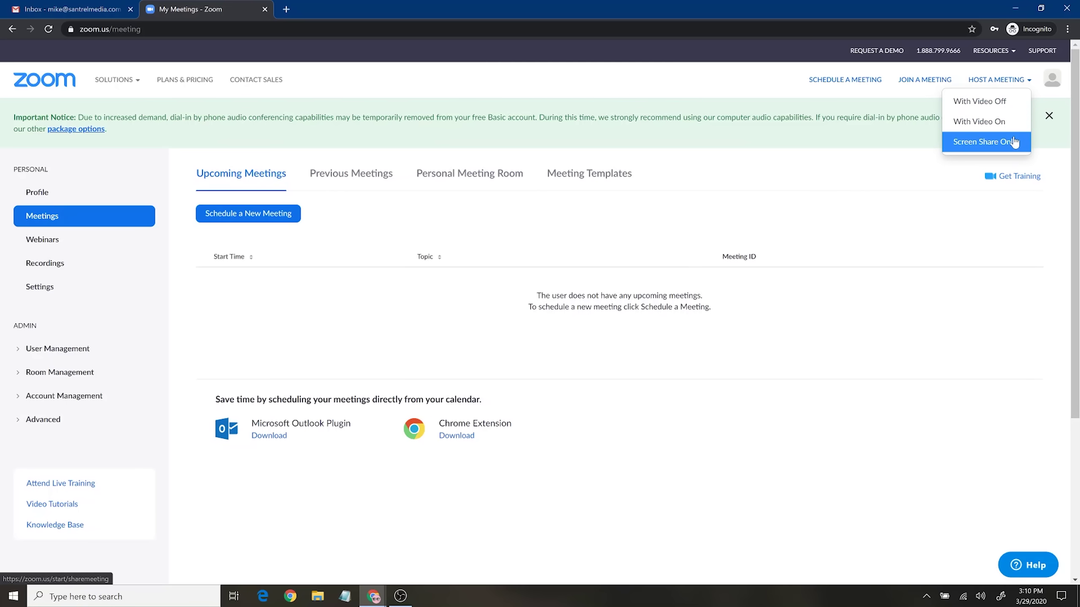
{"action": "left_click", "coordinate": [1000, 127]}
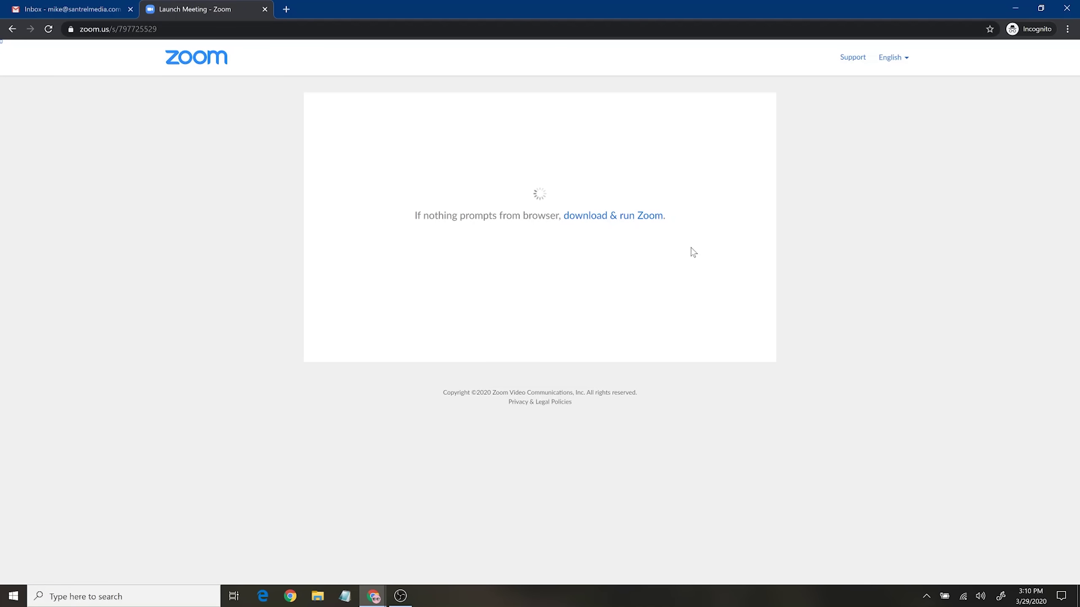
{"action": "left_click", "coordinate": [618, 217]}
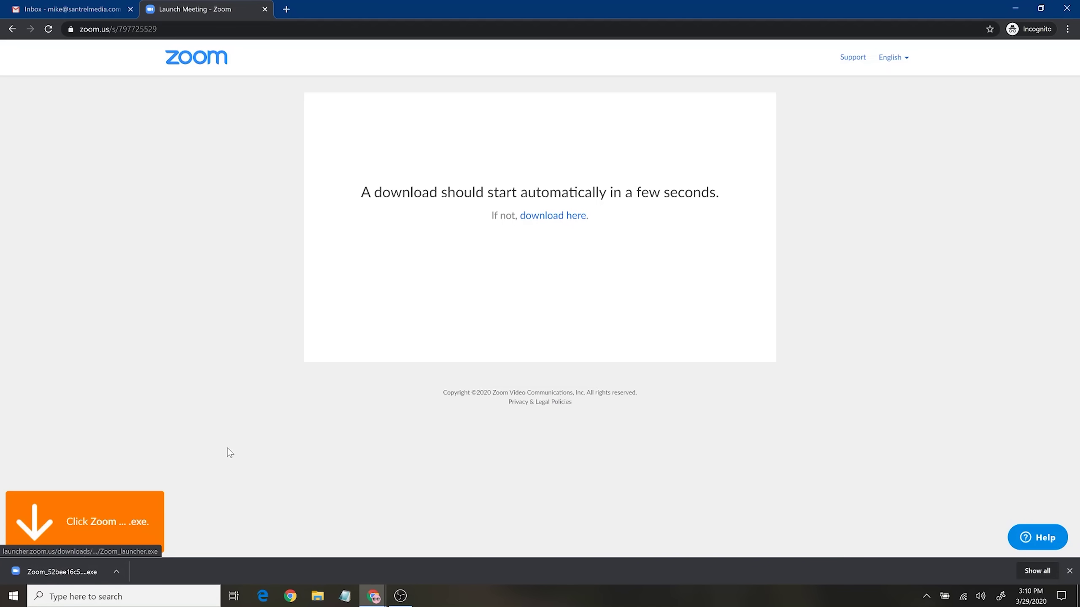
Step: Run the downloaded Zoom launcher and sign in to join the meeting with computer audio
{"action": "left_click", "coordinate": [62, 572]}
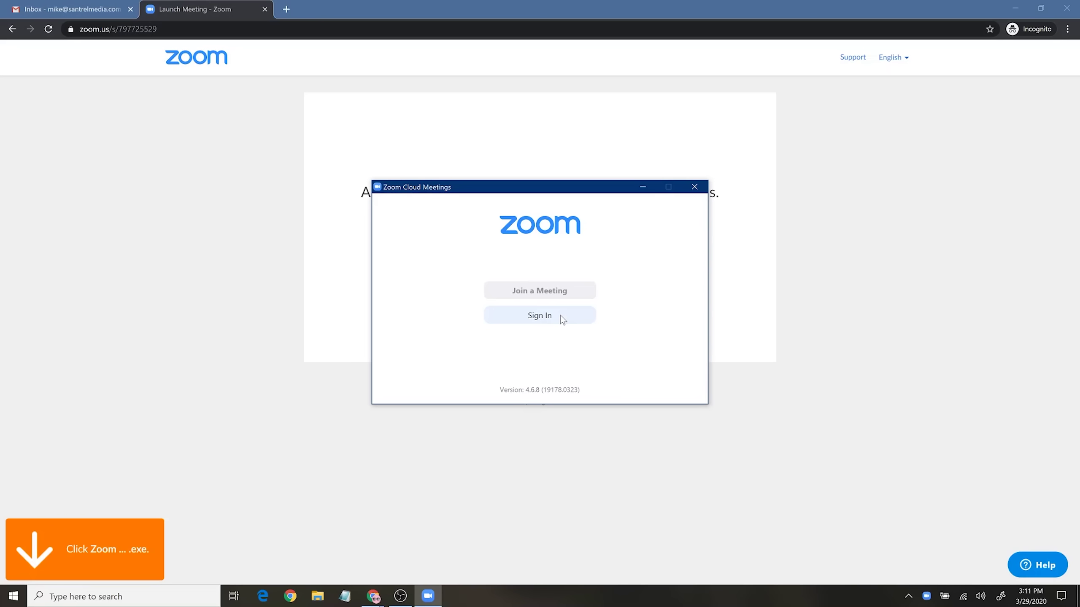
{"action": "left_click", "coordinate": [561, 317]}
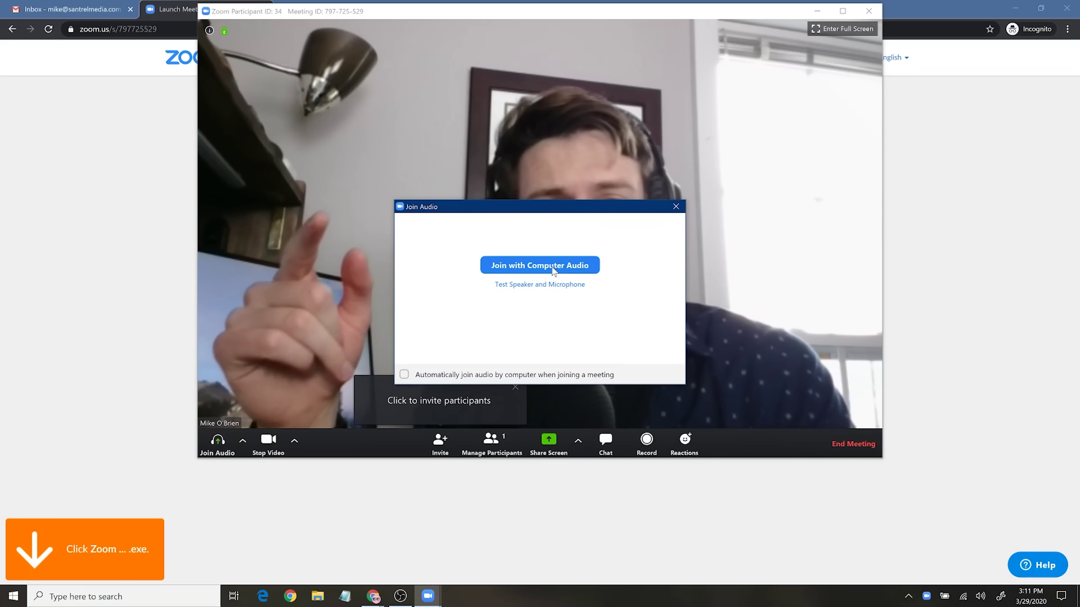
{"action": "left_click", "coordinate": [551, 266]}
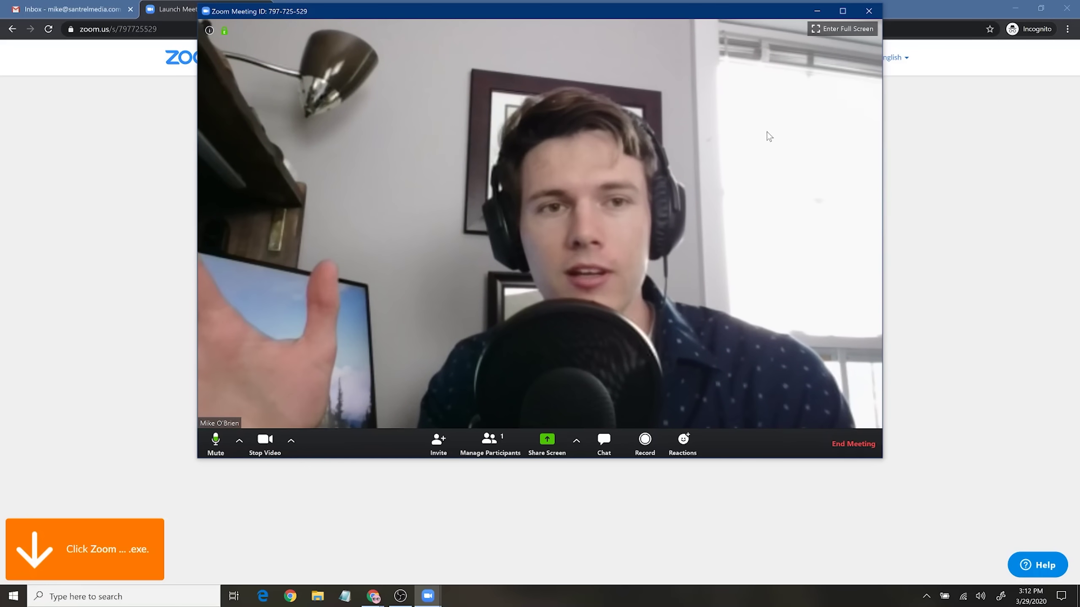
Step: View the meeting's information, including its ID, host, password and invitation URL
{"action": "left_click", "coordinate": [209, 31]}
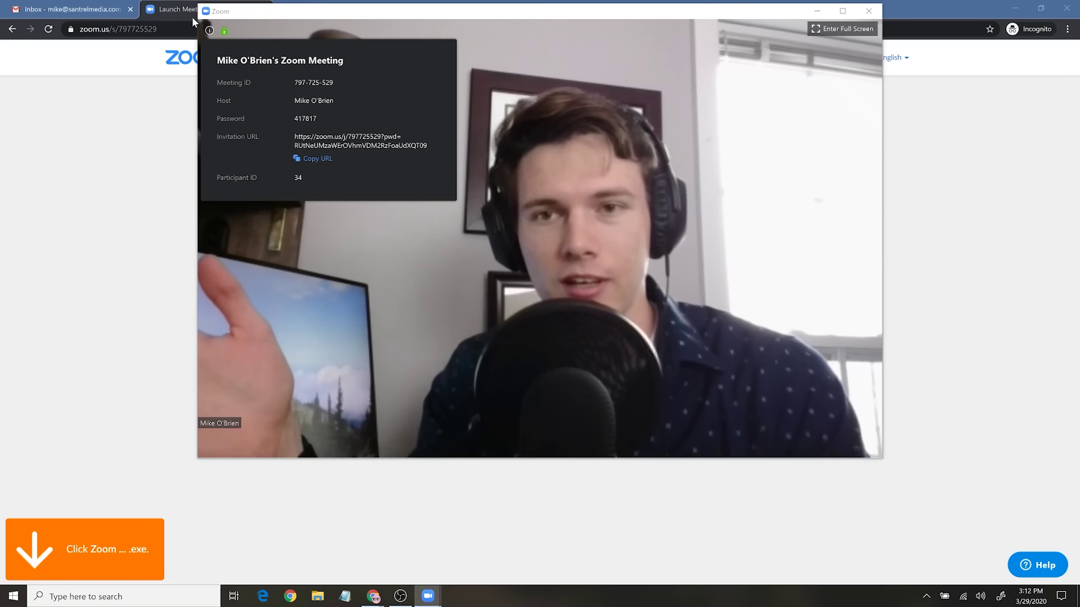
{"action": "left_click", "coordinate": [227, 36]}
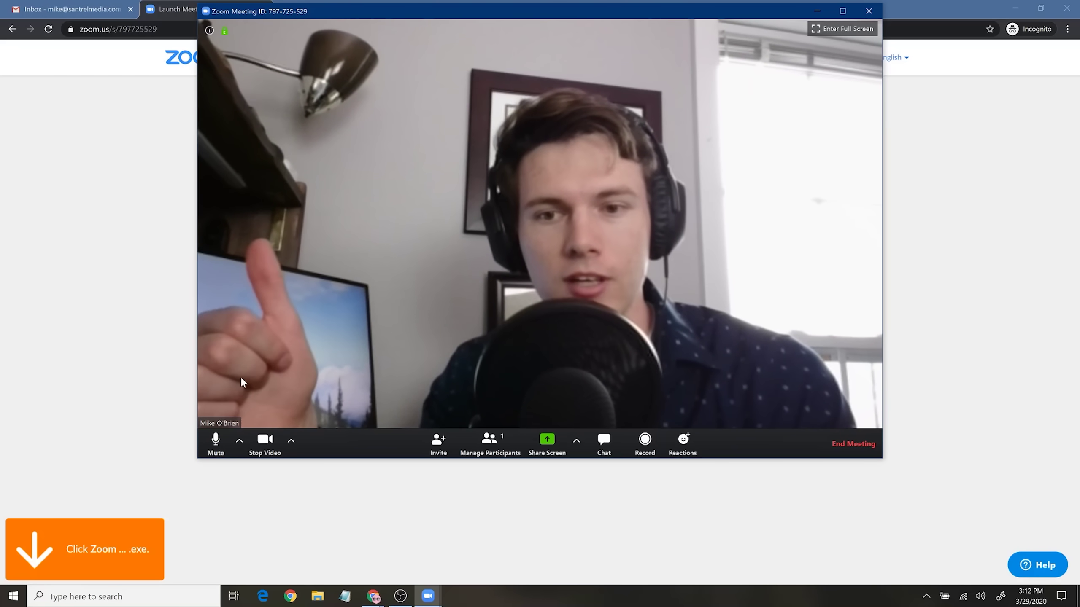
Step: Try muting and unmuting the microphone, and view the available microphone and speaker choices
{"action": "left_click", "coordinate": [217, 446]}
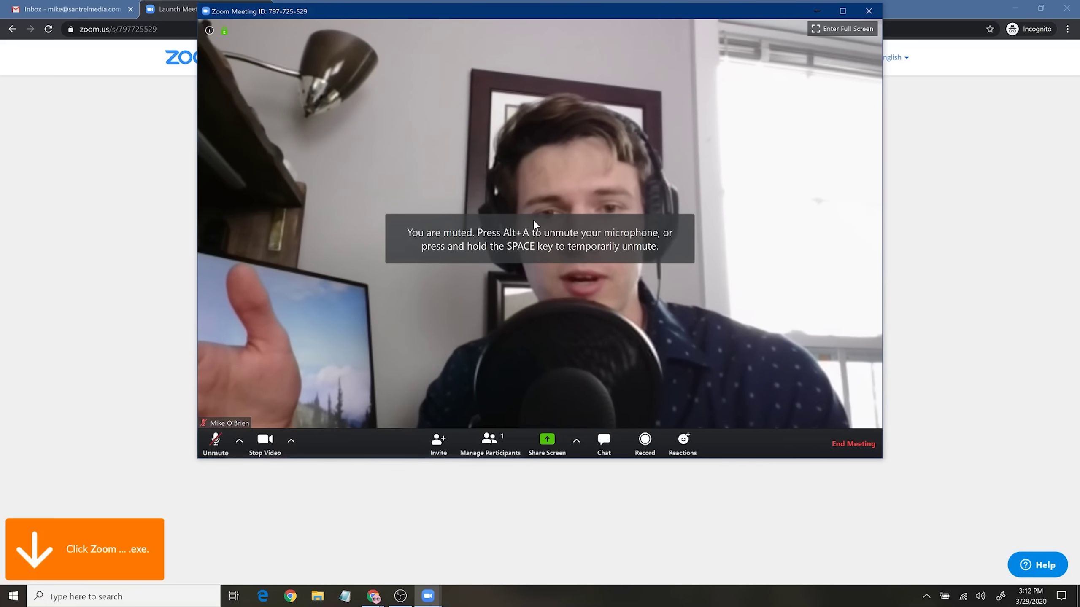
{"action": "left_click", "coordinate": [216, 444]}
{"action": "left_click", "coordinate": [239, 443]}
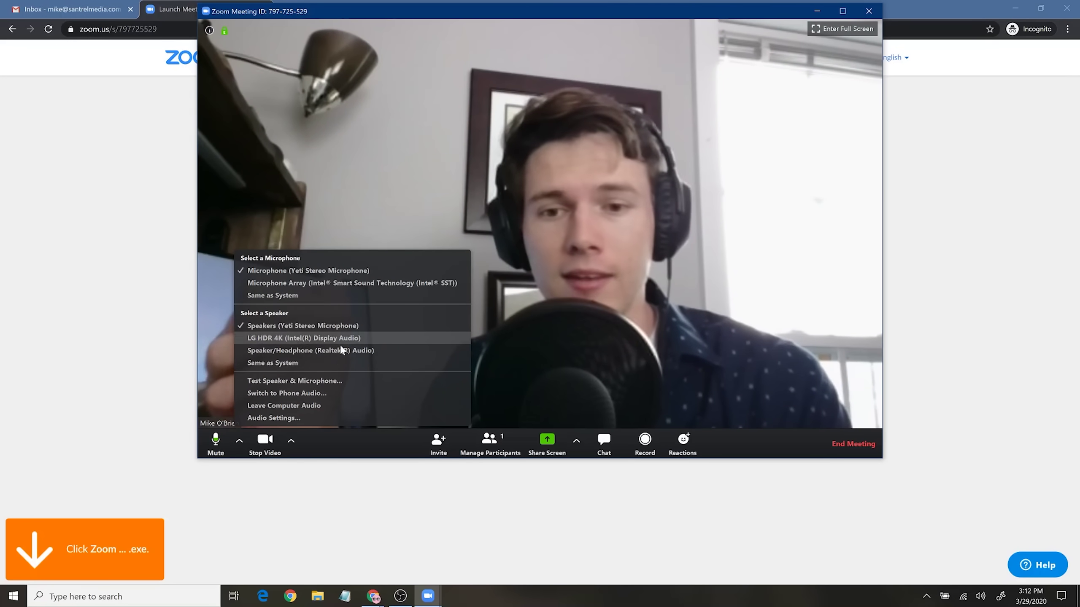
Step: View the camera options and stop the meeting video
{"action": "left_click", "coordinate": [289, 447]}
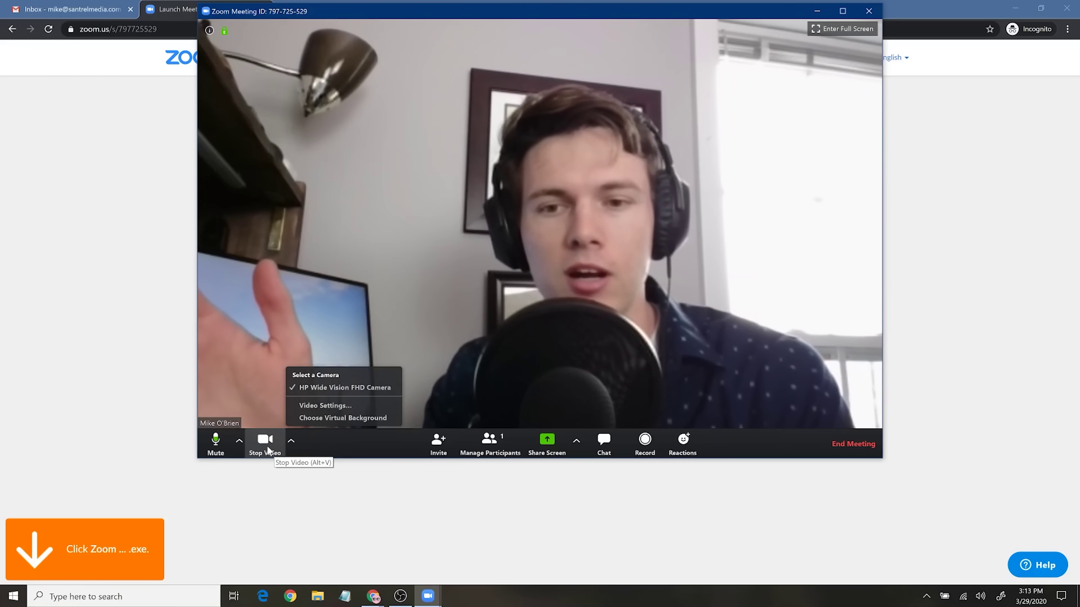
{"action": "left_click", "coordinate": [268, 450]}
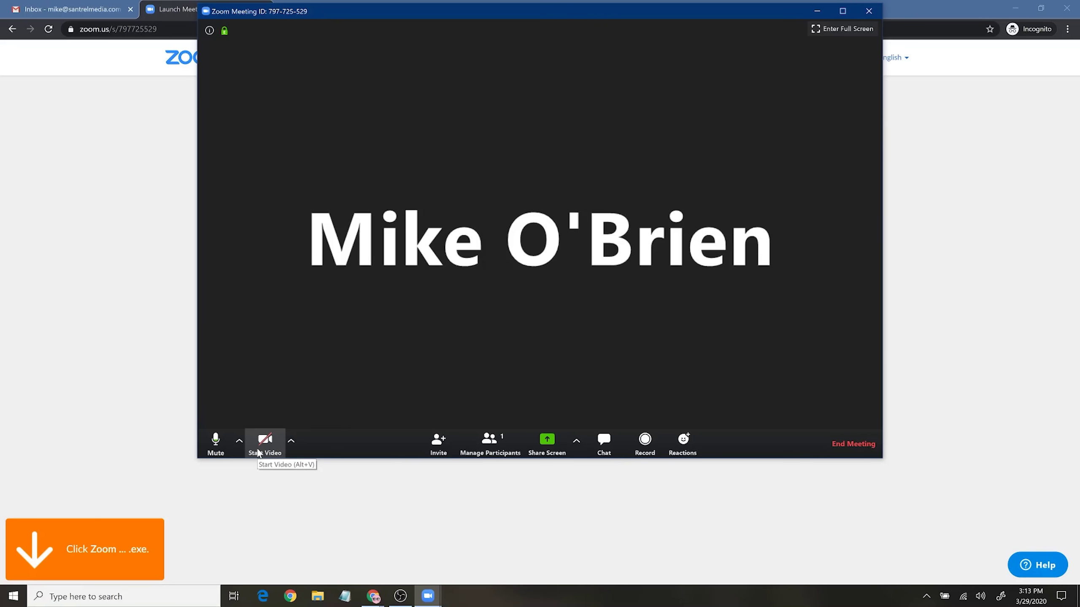
Step: Open the meeting's invite options and copy the meeting URL, followed by the full invitation
{"action": "left_click", "coordinate": [439, 443]}
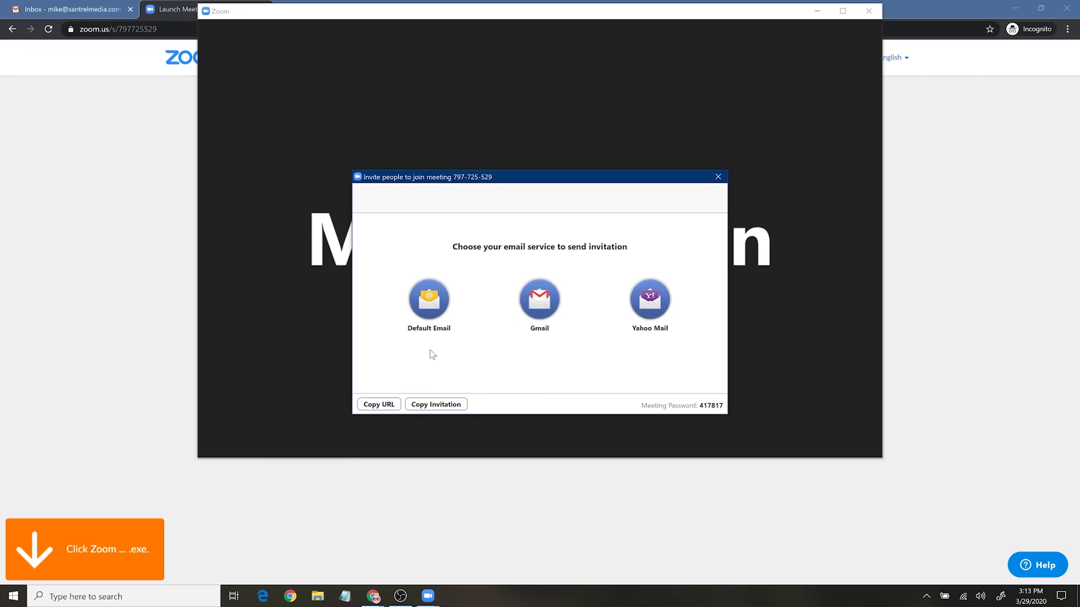
{"action": "left_click", "coordinate": [379, 405]}
{"action": "left_click", "coordinate": [449, 406]}
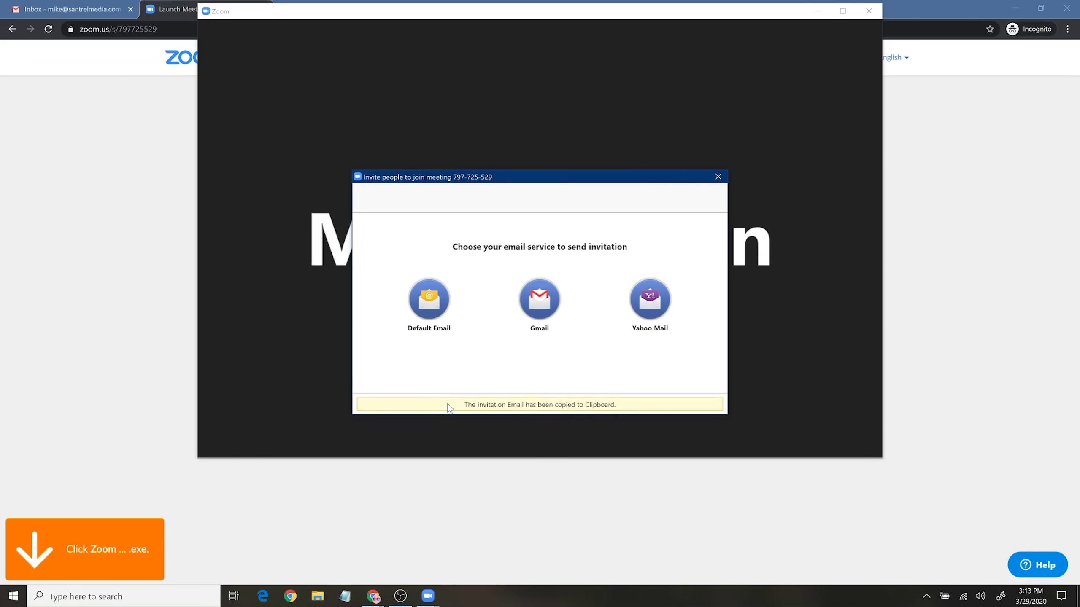
Step: Open Notepad and paste the copied meeting invitation with its link, meeting ID and meeting password
{"action": "key", "text": "super"}
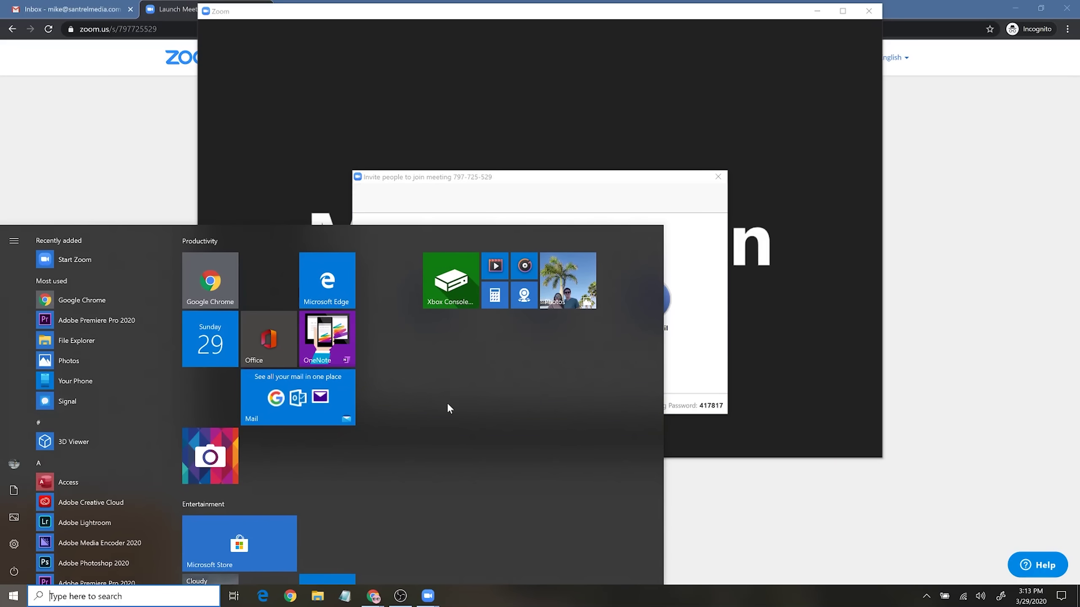
{"action": "type", "text": "te"}
{"action": "key", "text": "Return"}
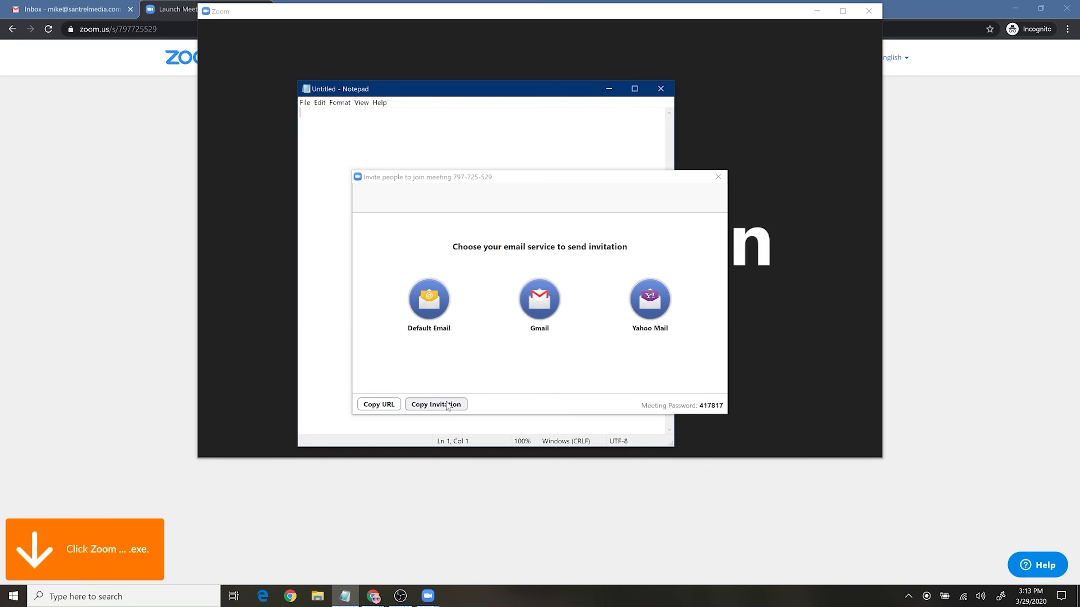
{"action": "key", "text": "ctrl+v"}
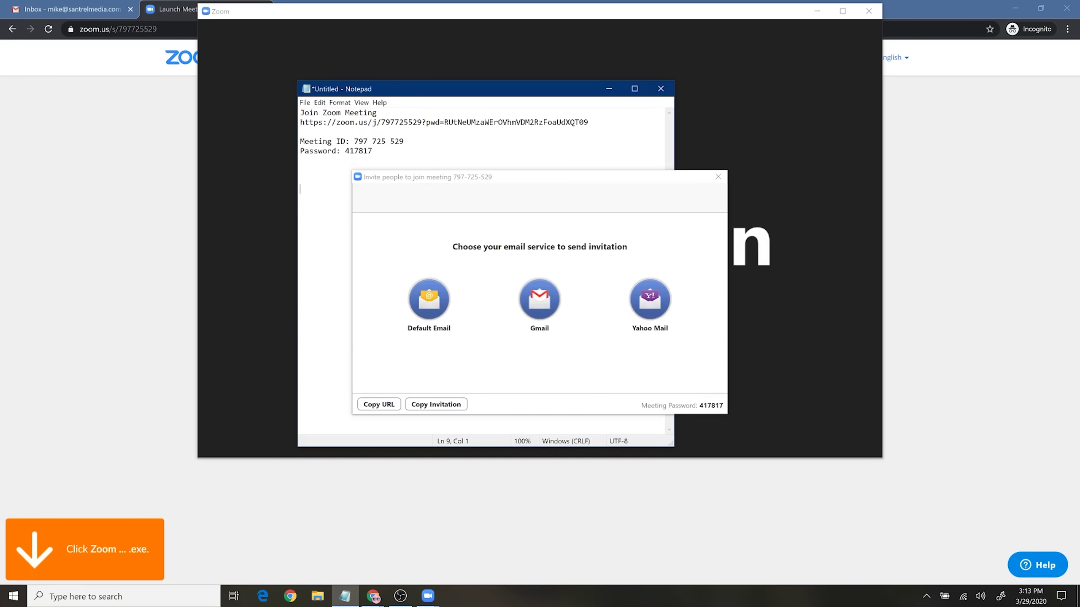
Step: Highlight the meeting ID in the pasted invitation and move the Notepad window away from the Zoom meeting
{"action": "key", "text": "shift+Home"}
{"action": "key", "text": "ctrl+shift+Right"}
{"action": "key", "text": "ctrl+shift+Right"}
{"action": "mouse_move", "coordinate": [715, 161]}
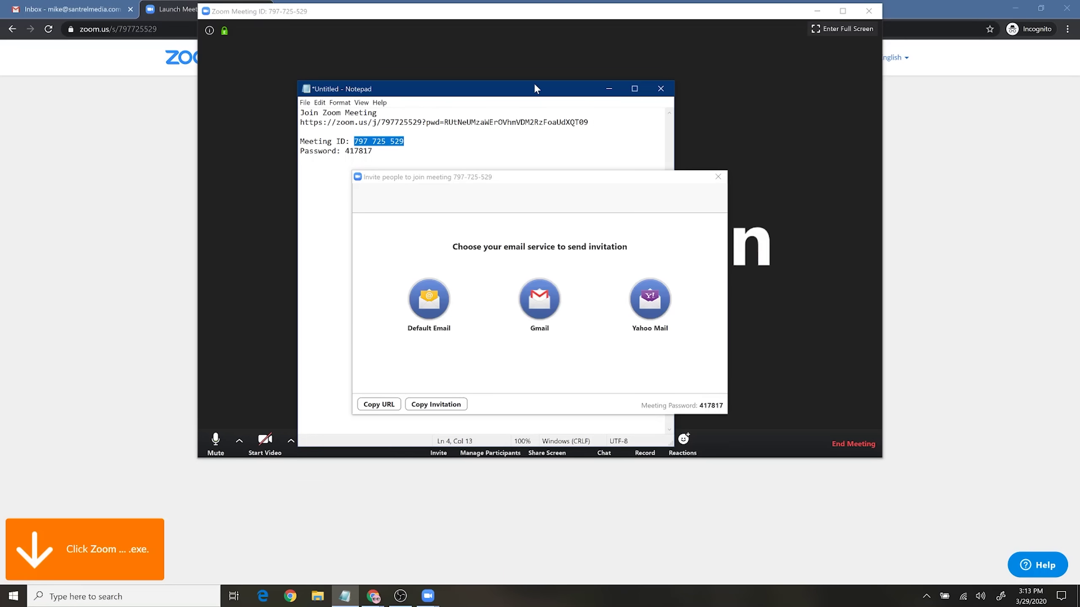
{"action": "left_click_drag", "start_coordinate": [534, 89], "coordinate": [0, 238]}
Step: Close the meeting's invitation dialog without choosing an email service
{"action": "mouse_move", "coordinate": [524, 170]}
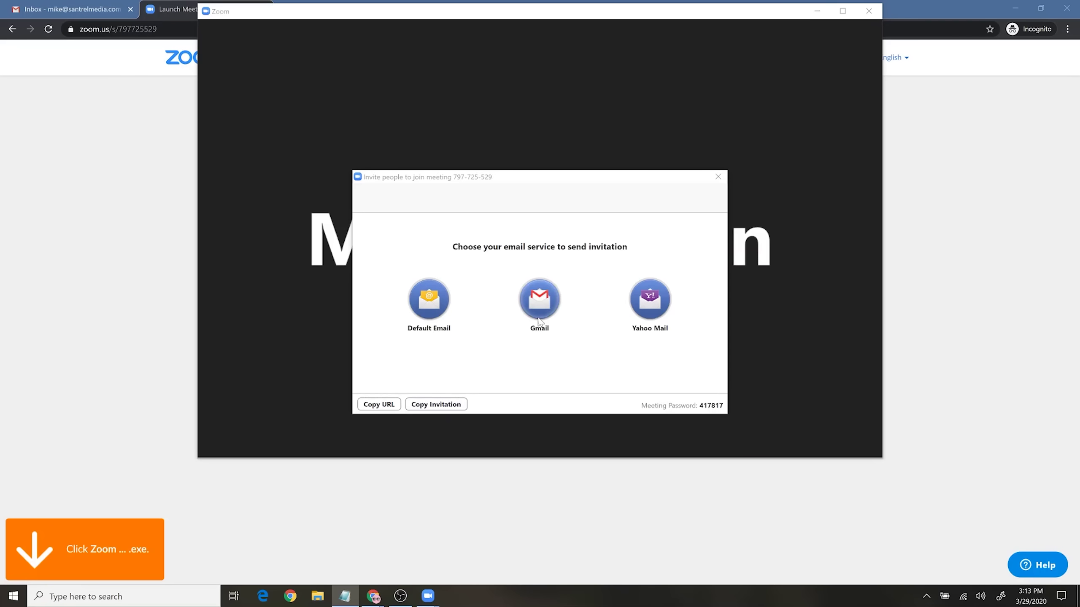
{"action": "left_click", "coordinate": [718, 178]}
{"action": "mouse_move", "coordinate": [555, 329]}
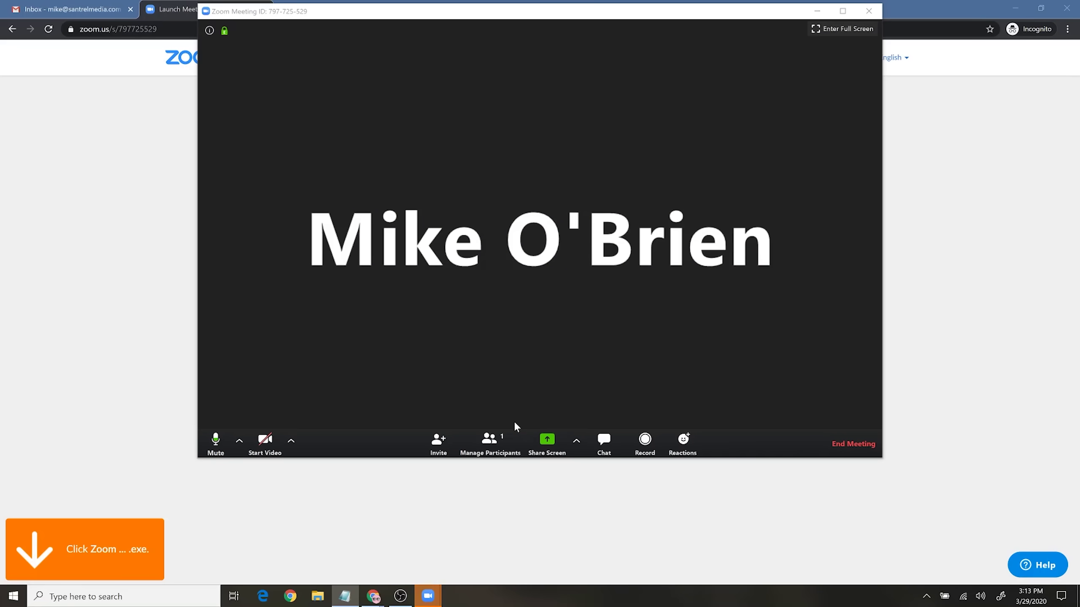
Step: Open the participants list and turn on Mute Participants on Entry while still allowing participants to unmute themselves
{"action": "left_click", "coordinate": [495, 444]}
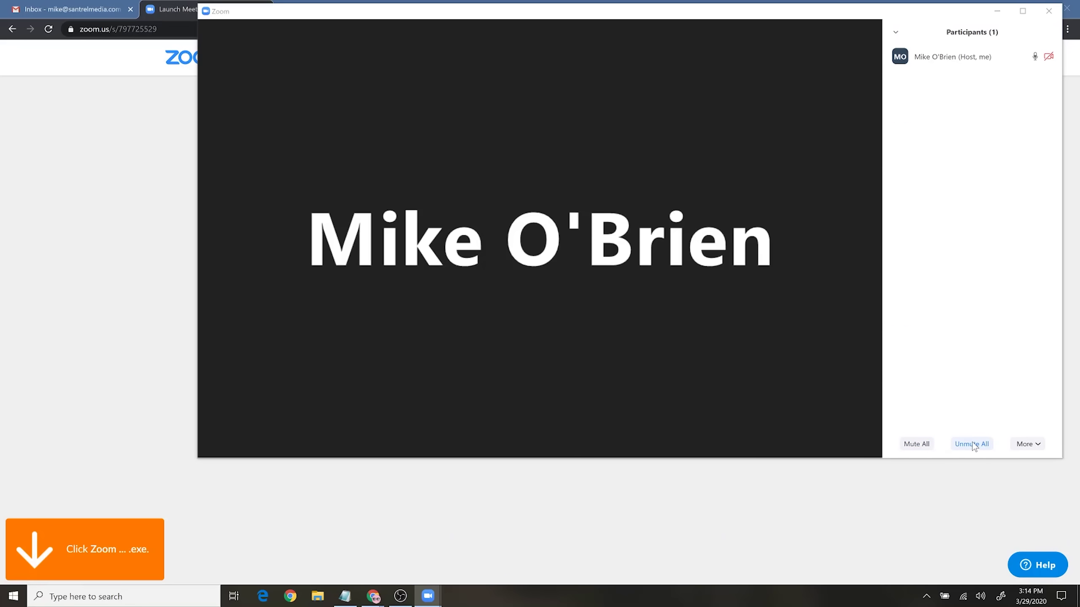
{"action": "left_click", "coordinate": [1027, 445]}
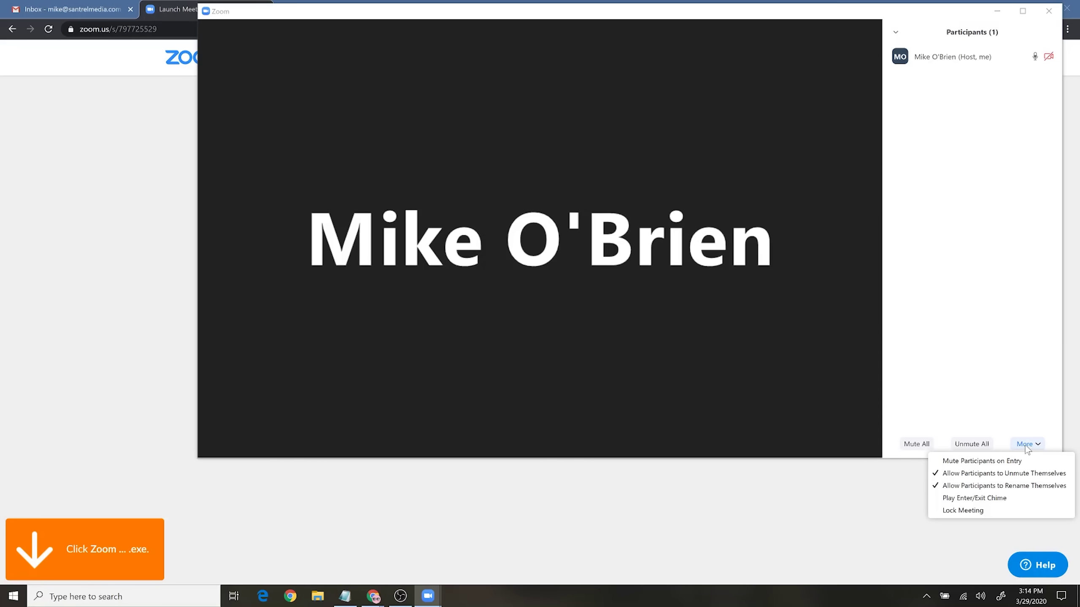
{"action": "left_click", "coordinate": [1006, 461]}
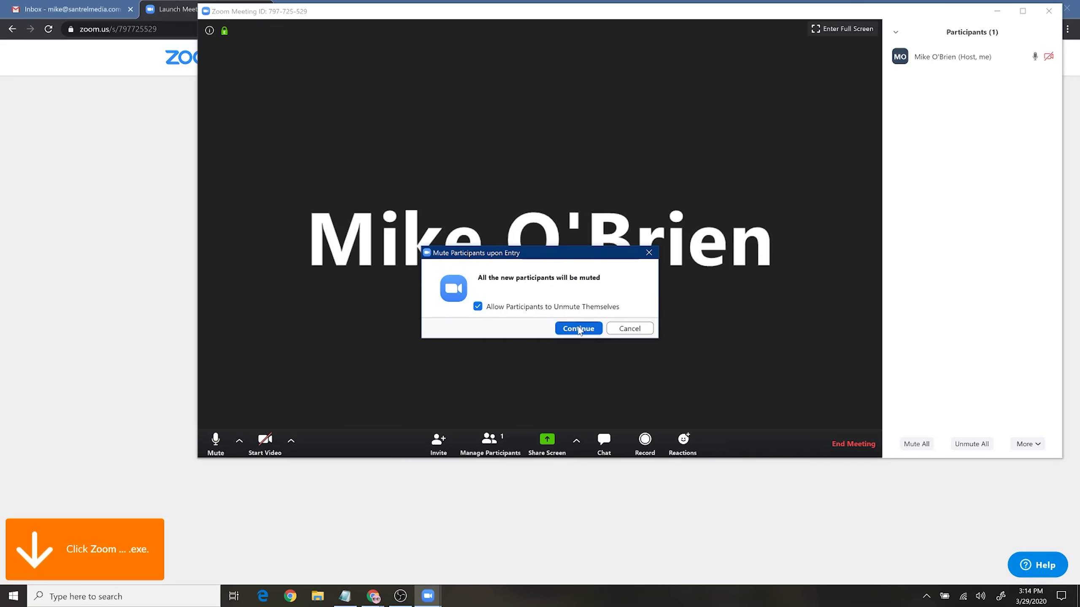
{"action": "left_click", "coordinate": [577, 331]}
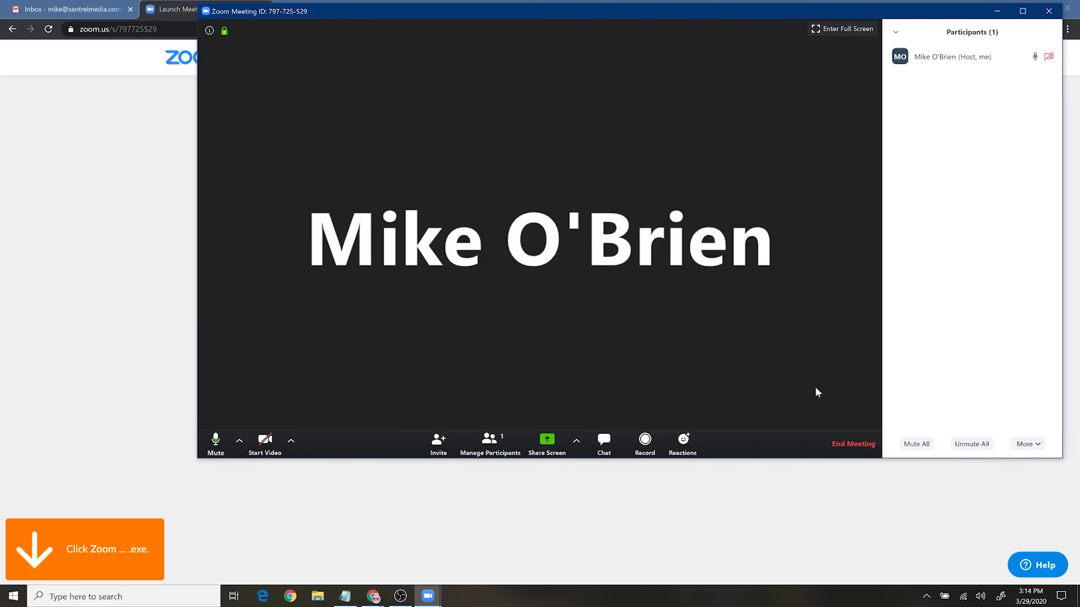
{"action": "left_click", "coordinate": [1025, 445]}
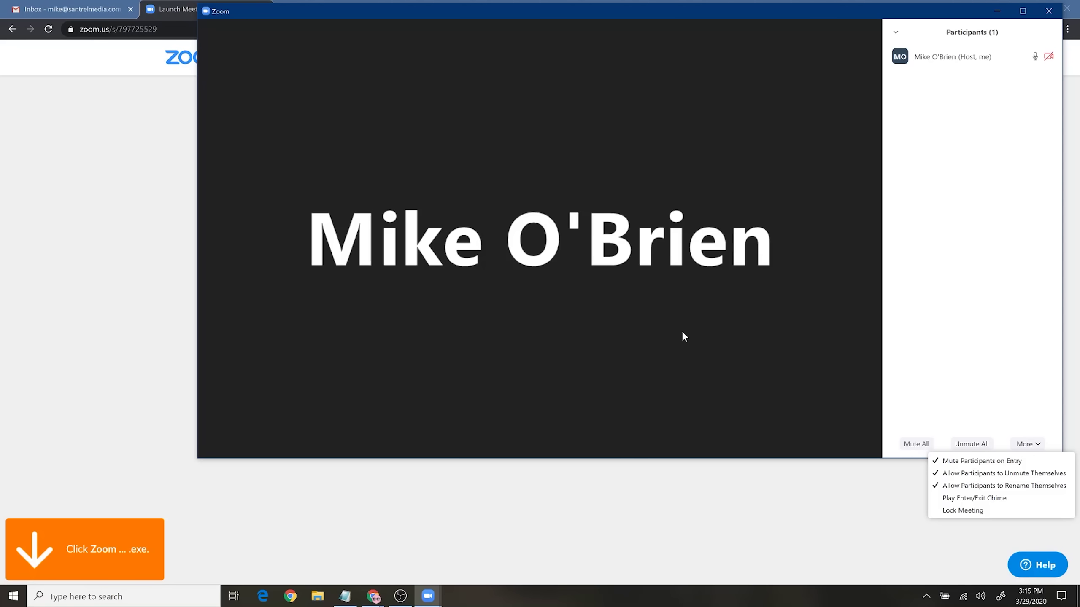
Step: Start the camera video and show the options for how many participants can share their screens
{"action": "mouse_move", "coordinate": [616, 395]}
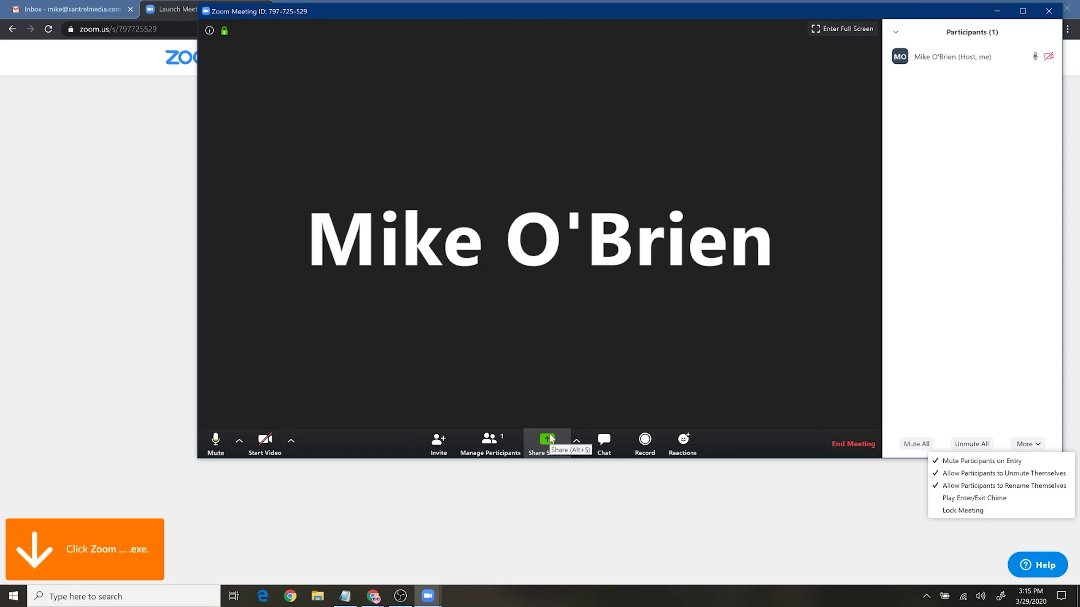
{"action": "left_click", "coordinate": [265, 442]}
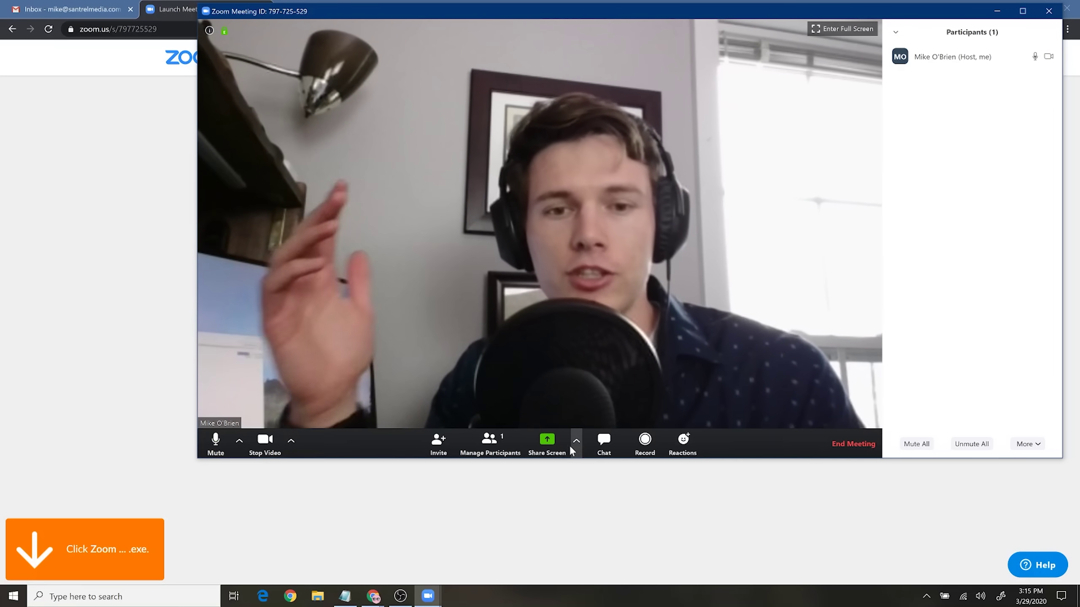
{"action": "left_click", "coordinate": [577, 442]}
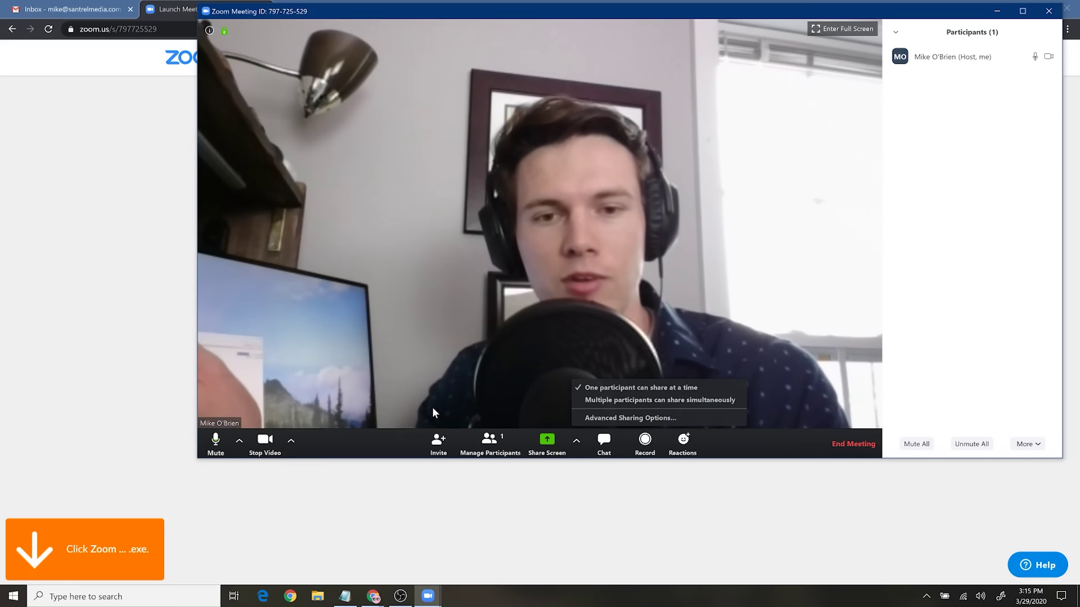
Step: Open the share source selection and try choosing the whiteboard, the Launch Meeting browser window, OBS and the Notepad window
{"action": "left_click", "coordinate": [559, 442]}
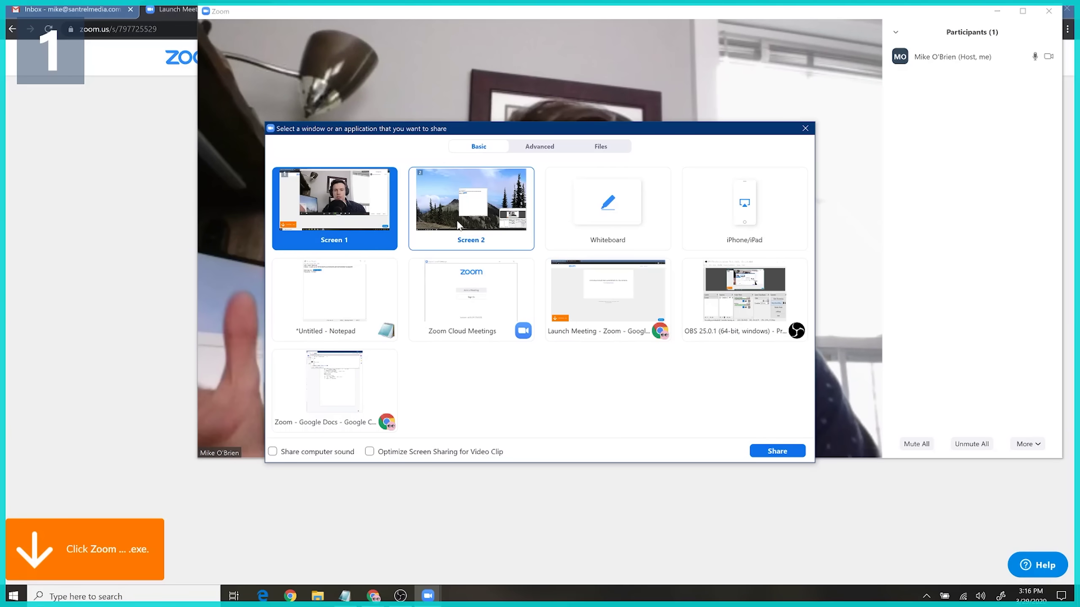
{"action": "left_click", "coordinate": [617, 235]}
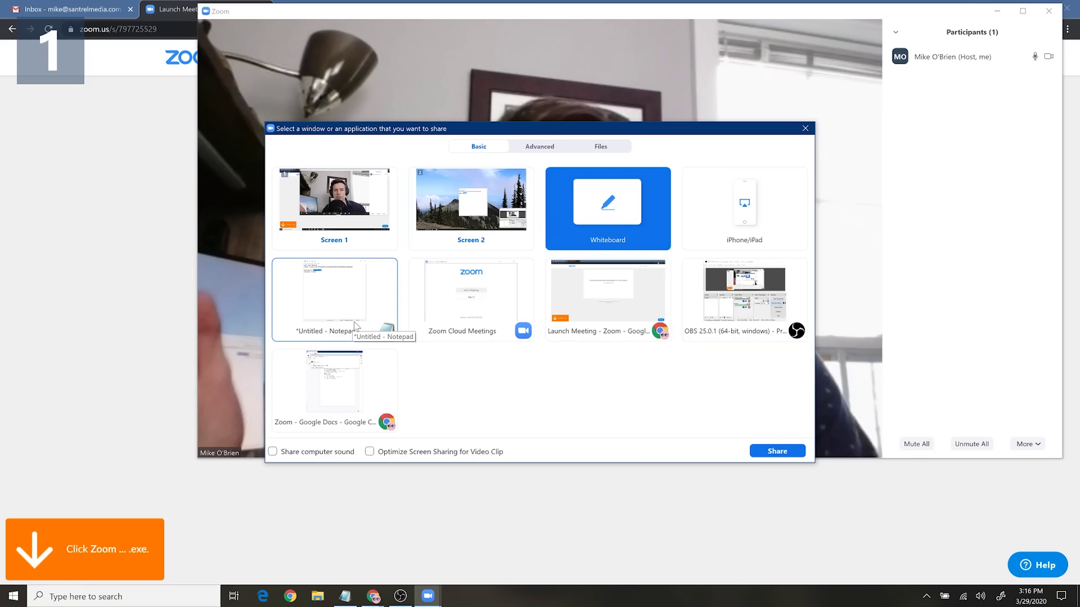
{"action": "left_click", "coordinate": [625, 318]}
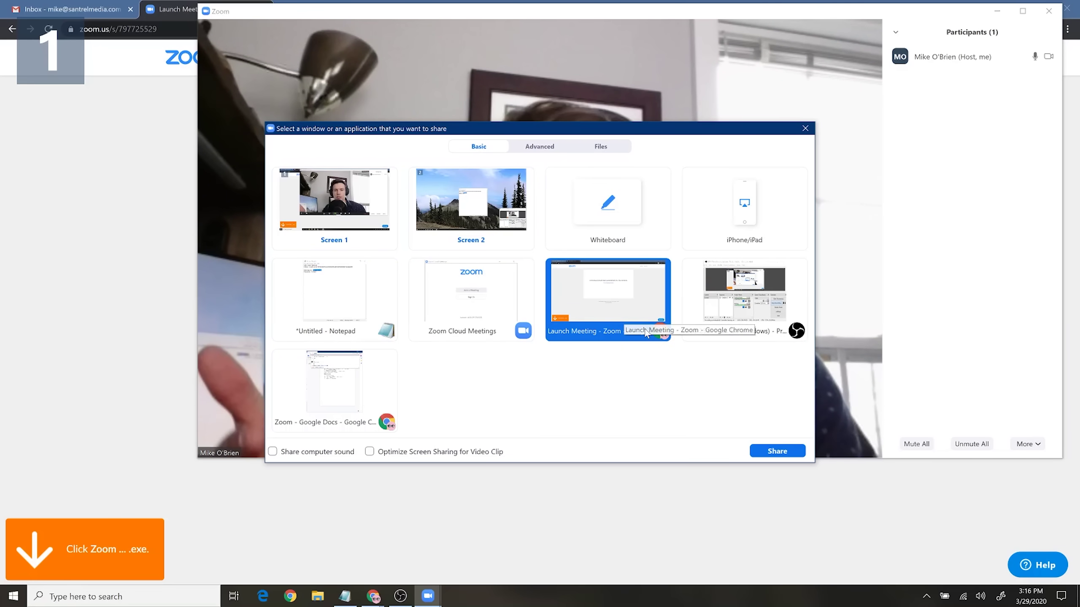
{"action": "left_click", "coordinate": [728, 312]}
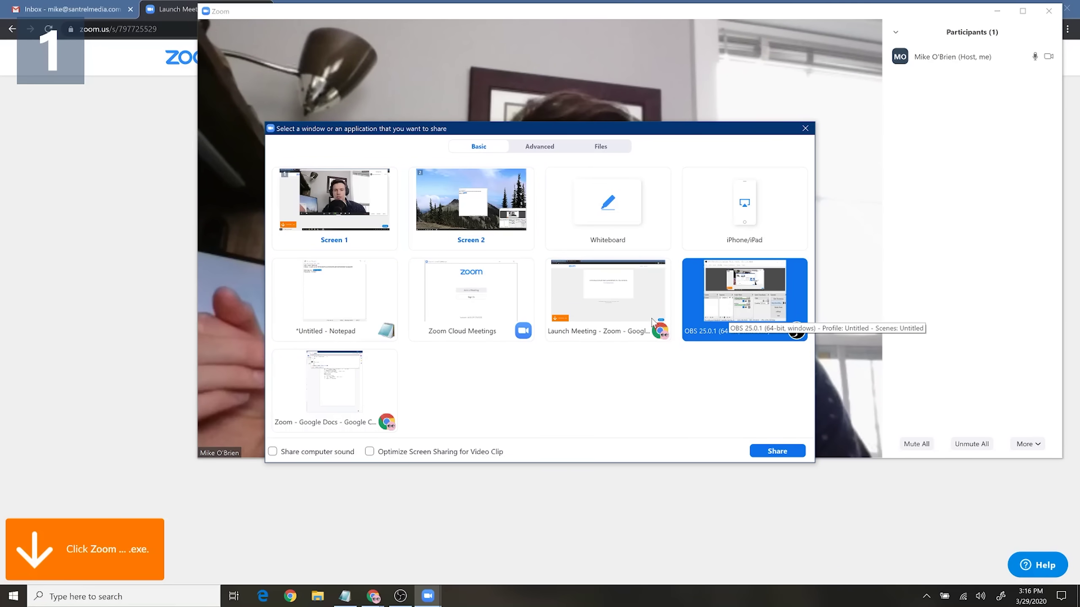
{"action": "left_click", "coordinate": [373, 315]}
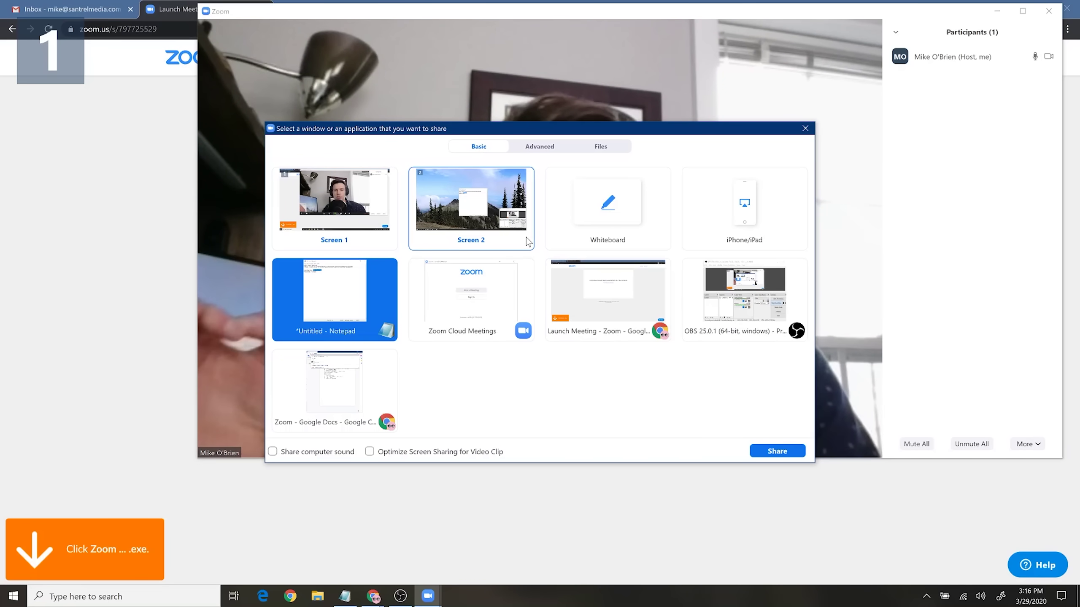
Step: Look through the advanced and cloud file sharing sources, then return to the basic sources
{"action": "left_click", "coordinate": [540, 146]}
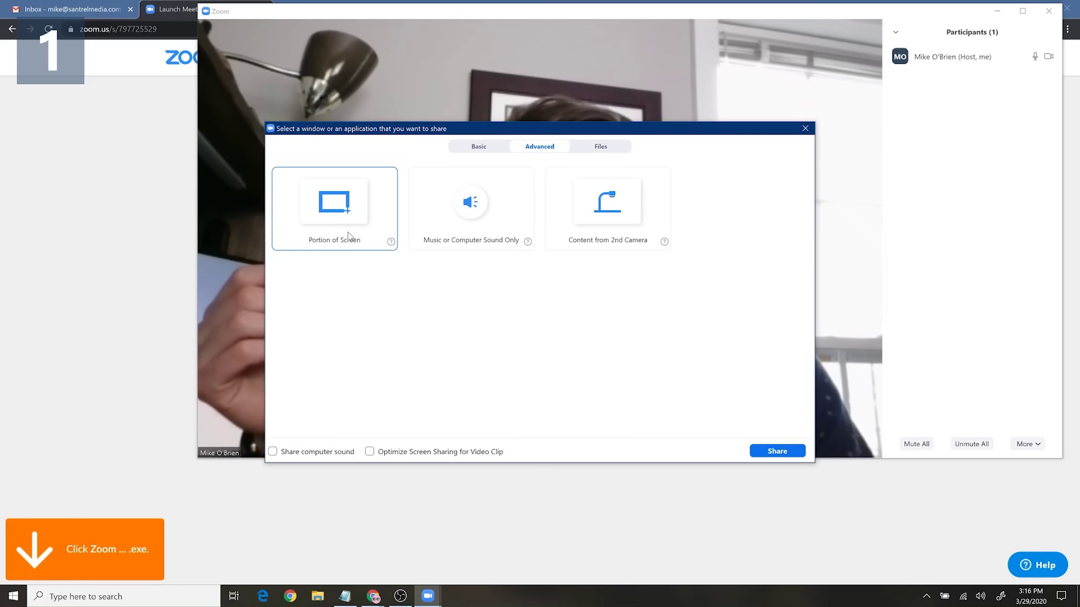
{"action": "left_click", "coordinate": [453, 203]}
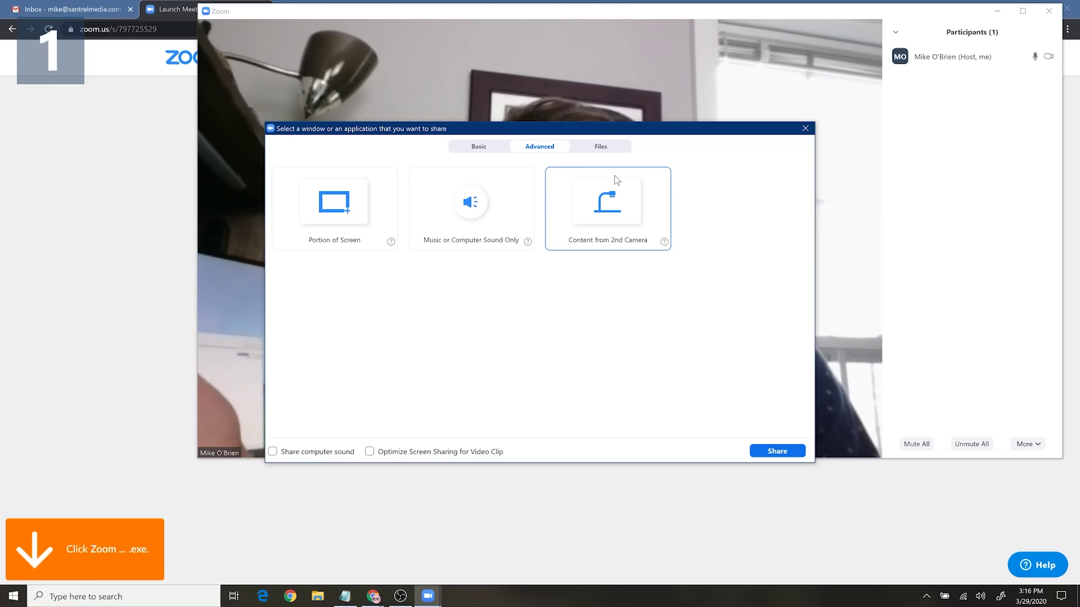
{"action": "left_click", "coordinate": [608, 149]}
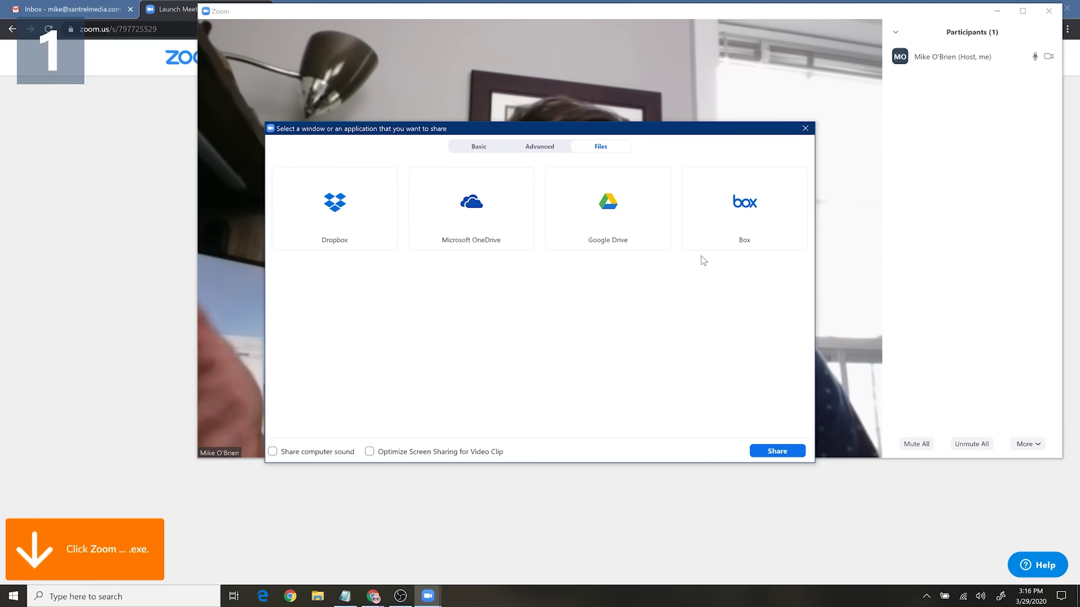
{"action": "left_click", "coordinate": [479, 147]}
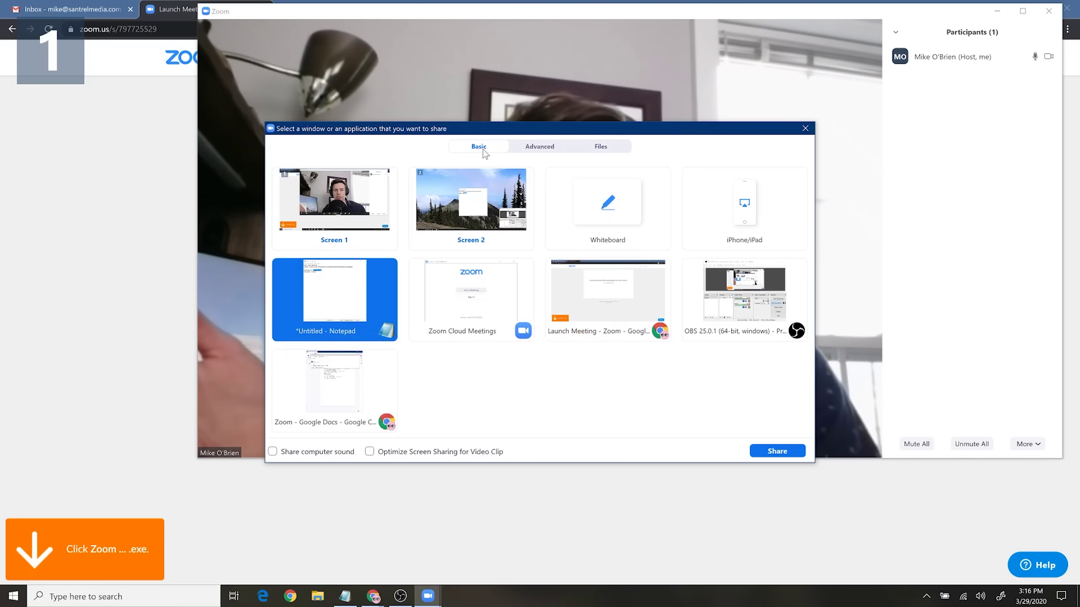
Step: Turn on sharing of computer sound and share the whiteboard with the meeting
{"action": "left_click", "coordinate": [272, 451]}
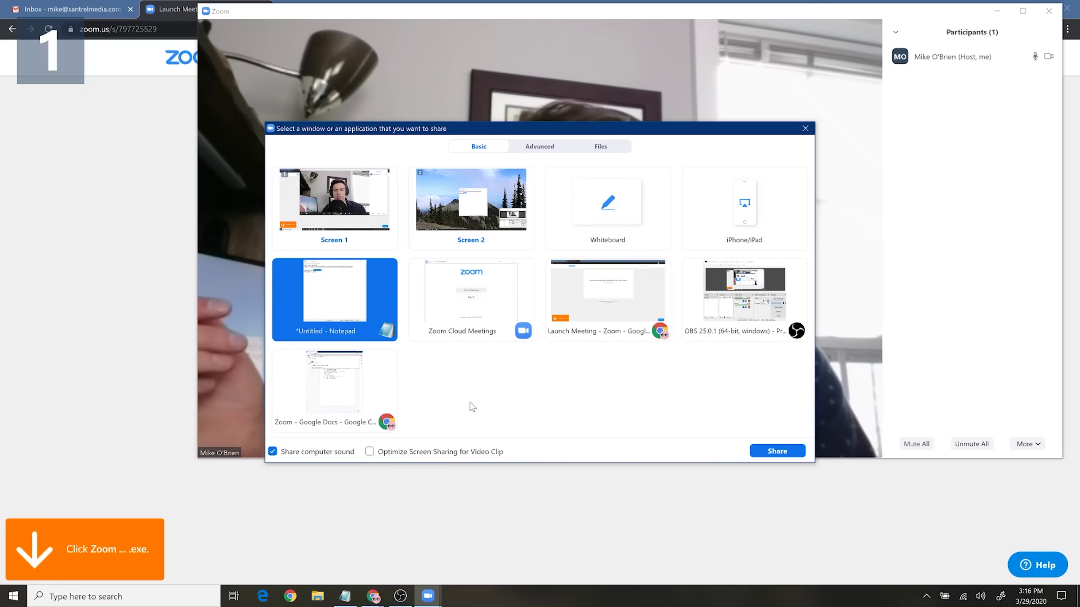
{"action": "left_click", "coordinate": [595, 195]}
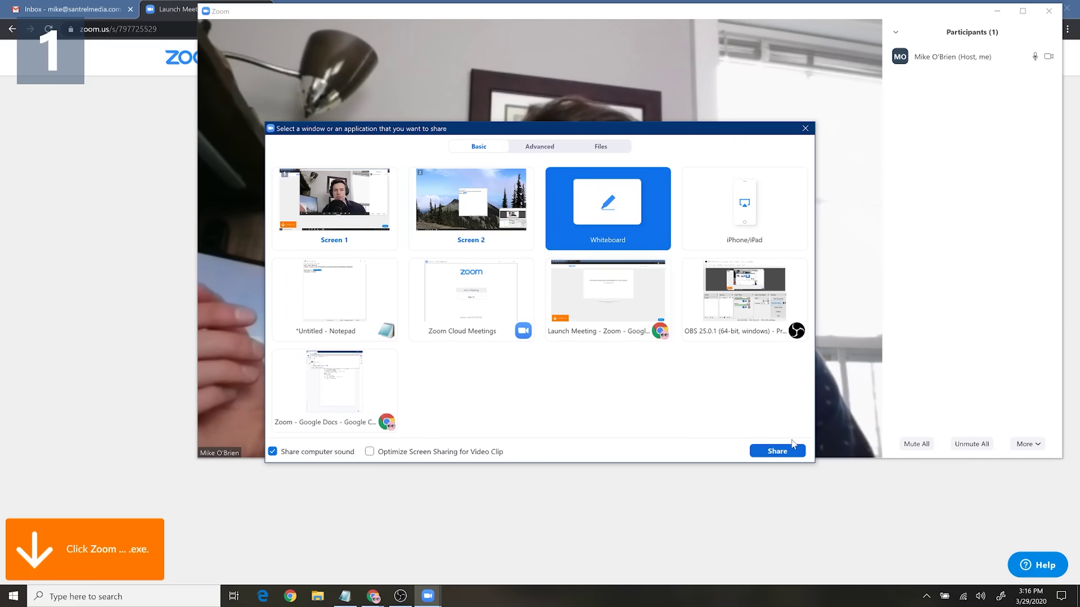
{"action": "left_click", "coordinate": [781, 446]}
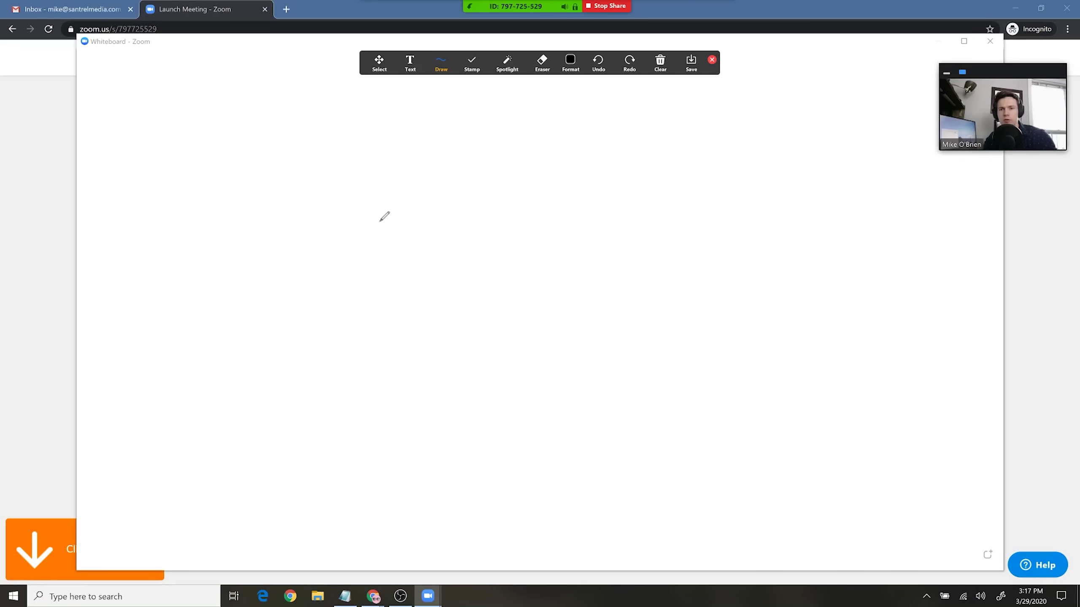
Step: Draw a thin freehand scribble across the middle of the whiteboard and move it up and to the left
{"action": "mouse_move", "coordinate": [336, 243]}
{"action": "left_mouse_down"}
{"action": "mouse_move", "coordinate": [458, 245]}
{"action": "mouse_move", "coordinate": [631, 272]}
{"action": "mouse_move", "coordinate": [500, 372]}
{"action": "mouse_move", "coordinate": [602, 297]}
{"action": "mouse_move", "coordinate": [761, 316]}
{"action": "left_mouse_up"}
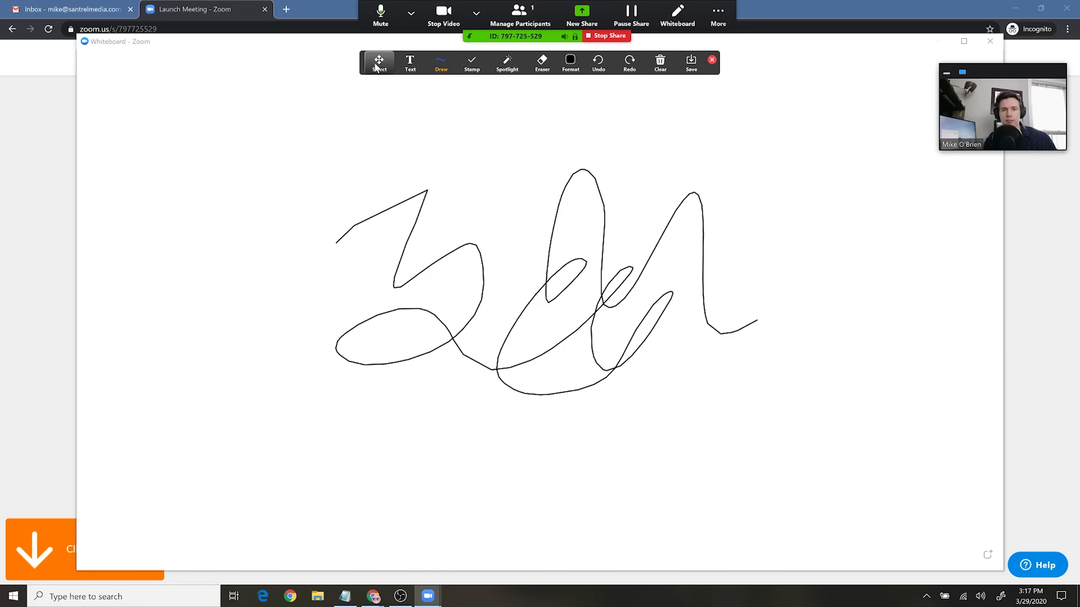
{"action": "left_click", "coordinate": [378, 62]}
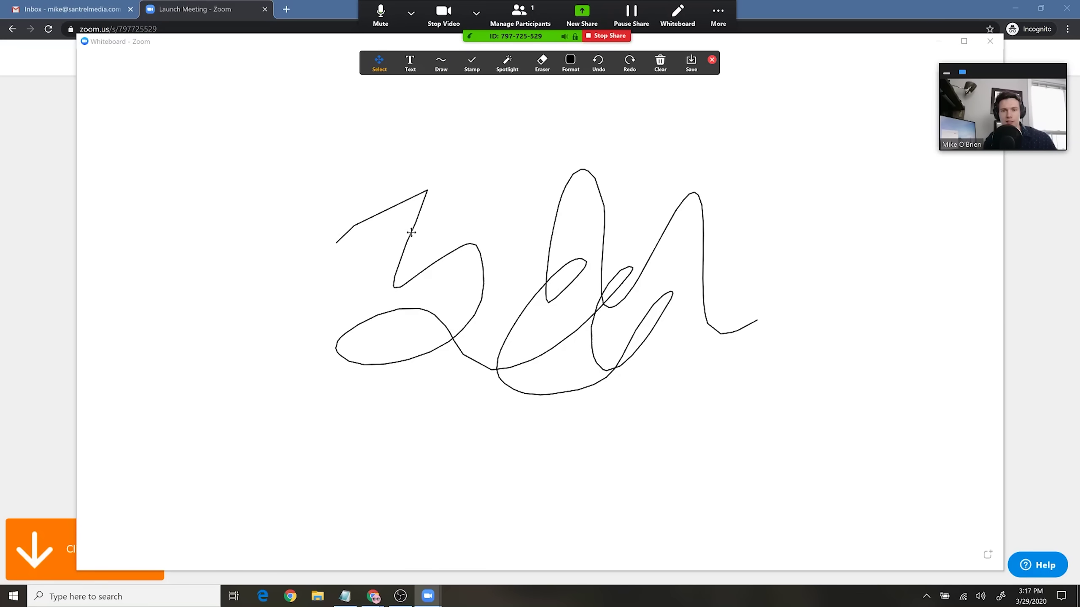
{"action": "left_click_drag", "start_coordinate": [412, 233], "coordinate": [310, 172]}
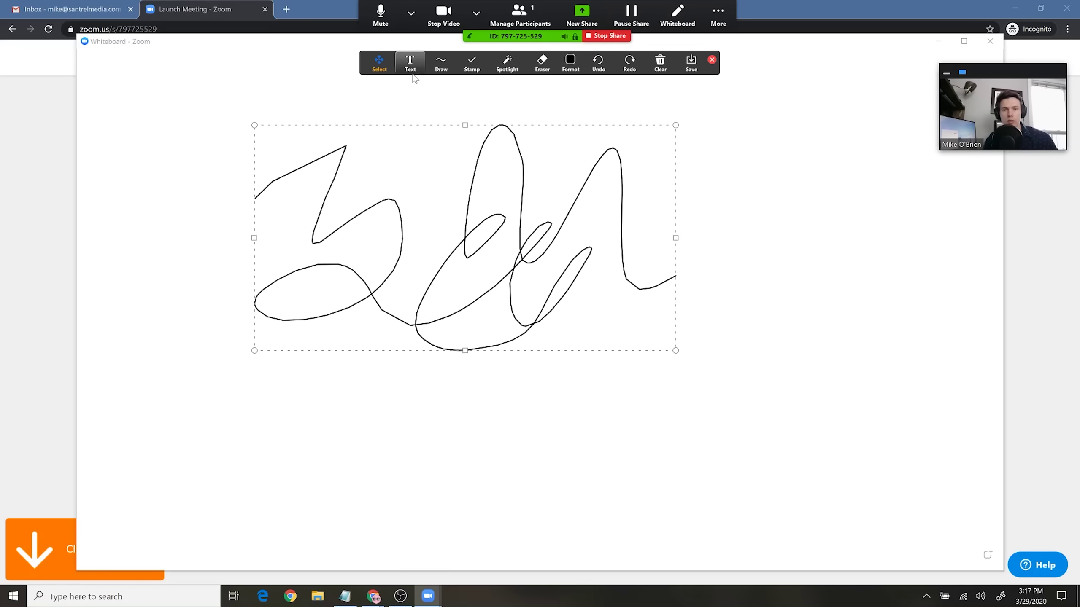
Step: Look through the whiteboard's drawing, stamp, spotlight, eraser and format tools
{"action": "left_click", "coordinate": [440, 63]}
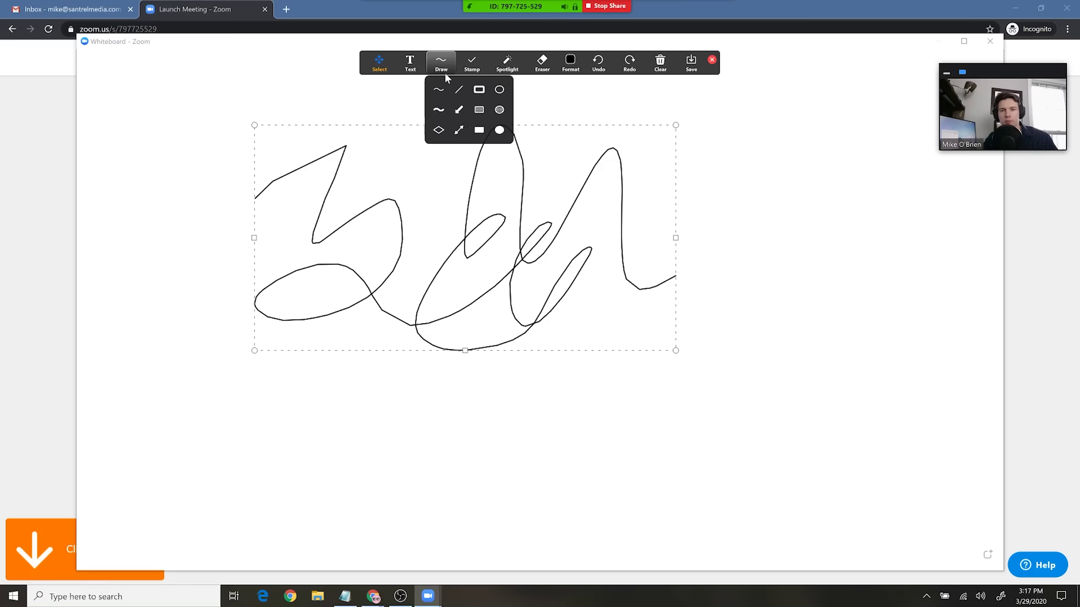
{"action": "left_click", "coordinate": [474, 71]}
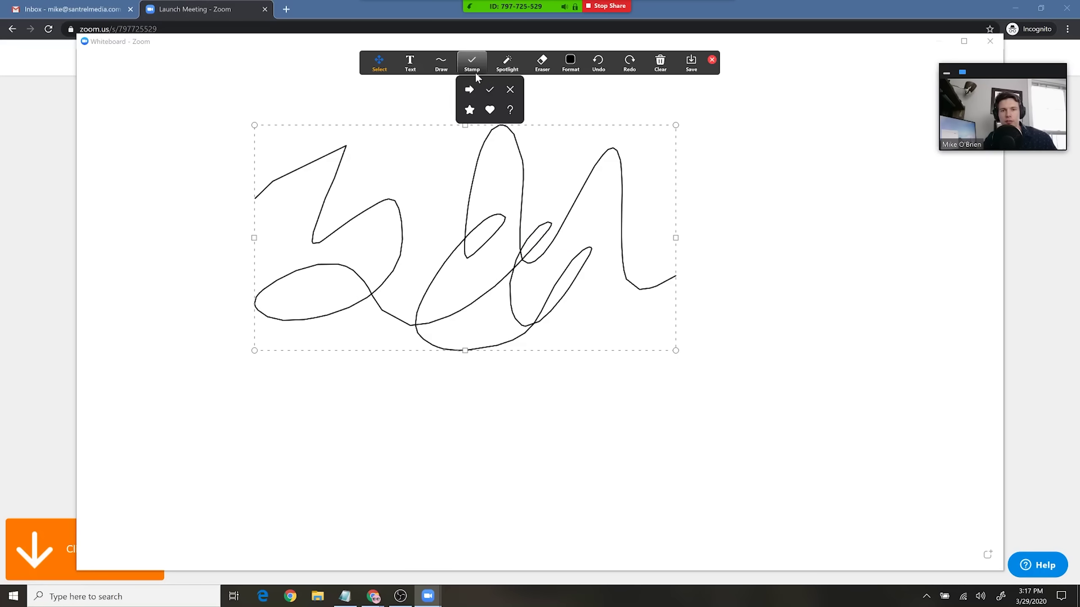
{"action": "left_click", "coordinate": [507, 64]}
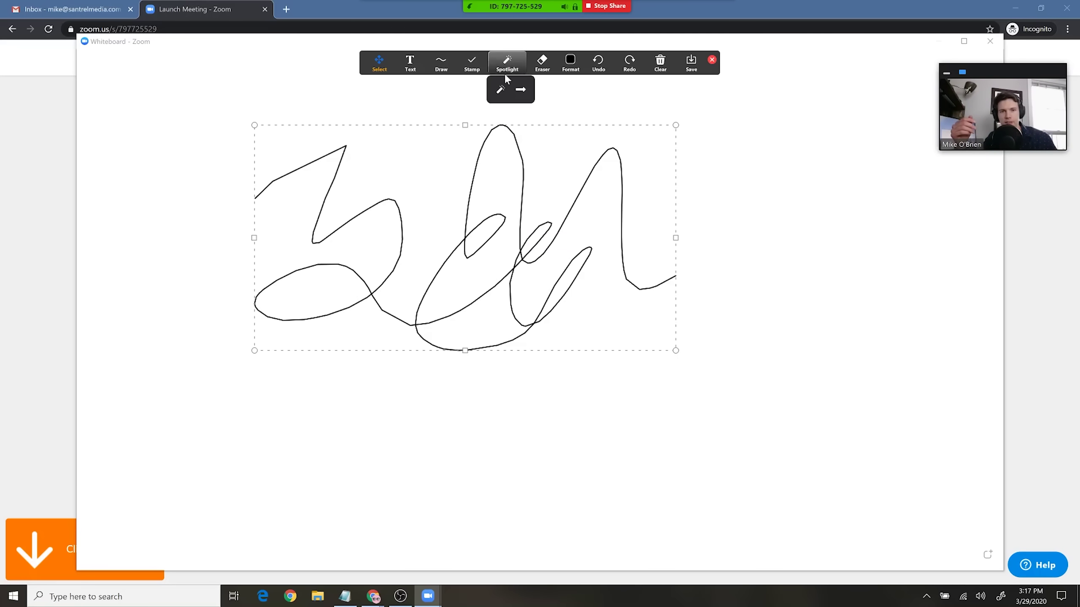
{"action": "left_click", "coordinate": [537, 71]}
{"action": "left_click", "coordinate": [569, 66]}
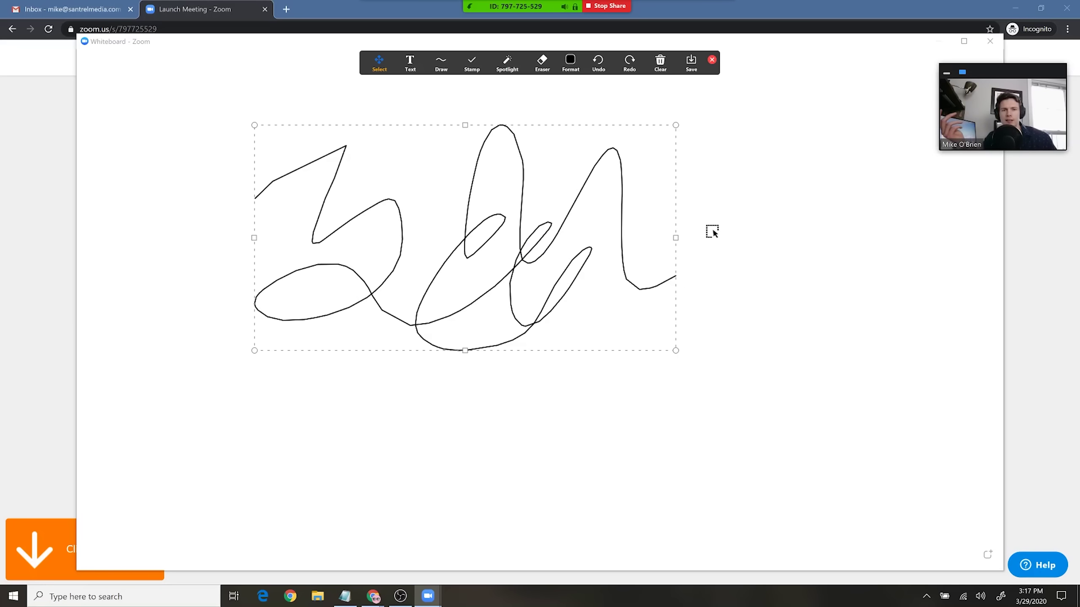
Step: Draw a thick, semi-transparent freehand stroke overlapping the right end of the scribble
{"action": "left_click", "coordinate": [440, 64]}
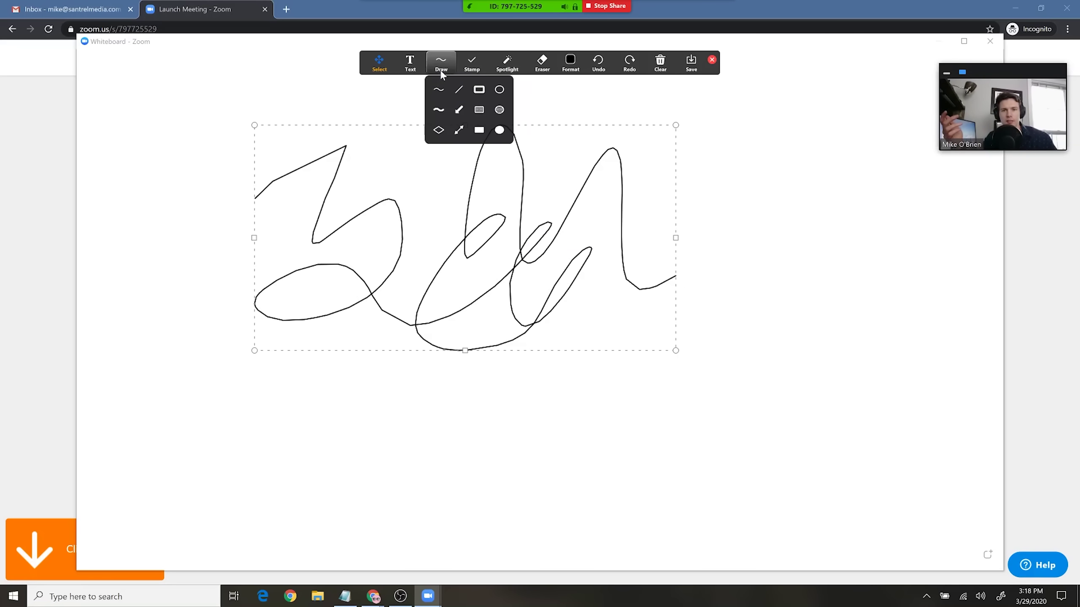
{"action": "left_click", "coordinate": [439, 109]}
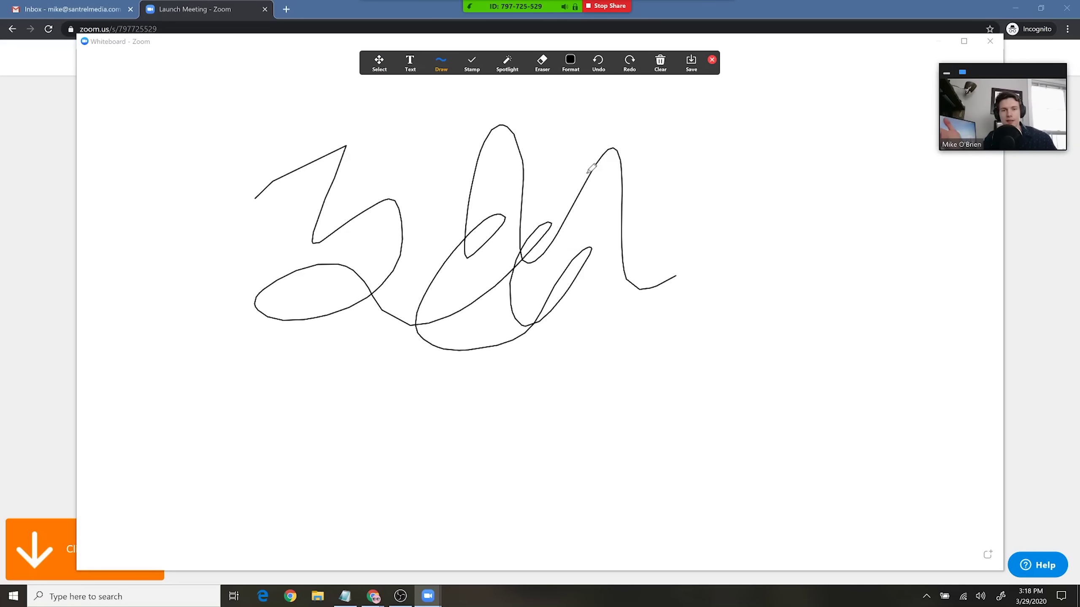
{"action": "mouse_move", "coordinate": [526, 377]}
{"action": "left_mouse_down"}
{"action": "mouse_move", "coordinate": [612, 353]}
{"action": "mouse_move", "coordinate": [602, 394]}
{"action": "left_mouse_up"}
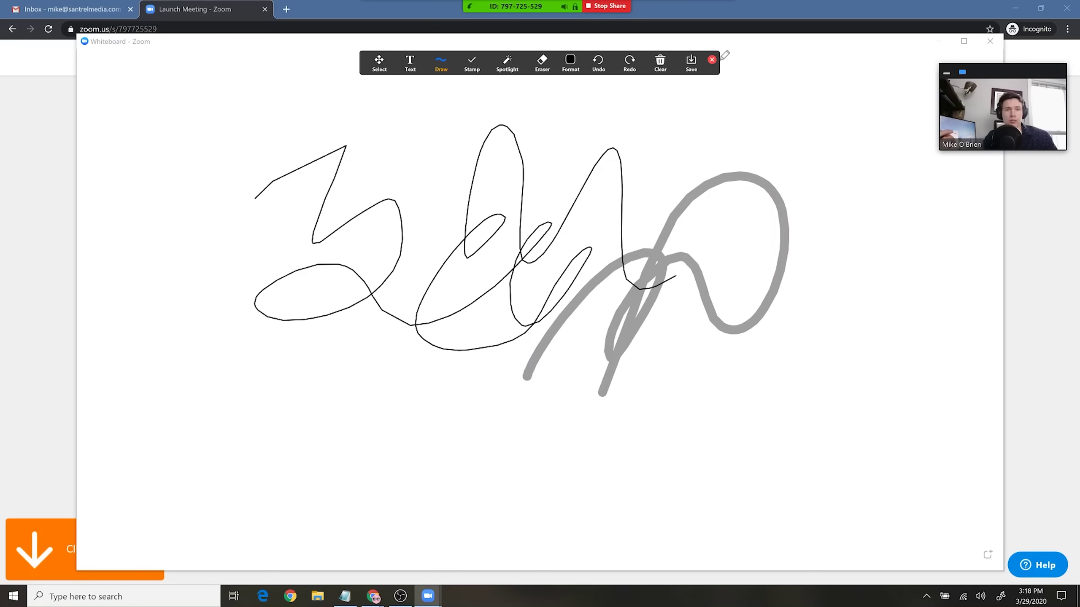
Step: Close the annotation tools and the whiteboard to return to the meeting
{"action": "left_click", "coordinate": [712, 60]}
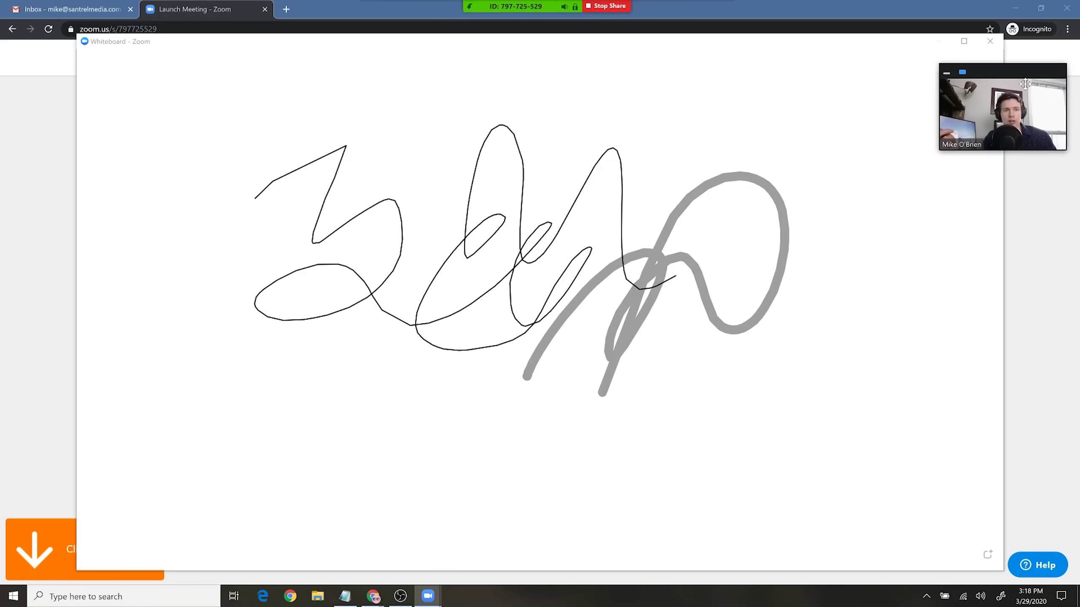
{"action": "left_click", "coordinate": [990, 41]}
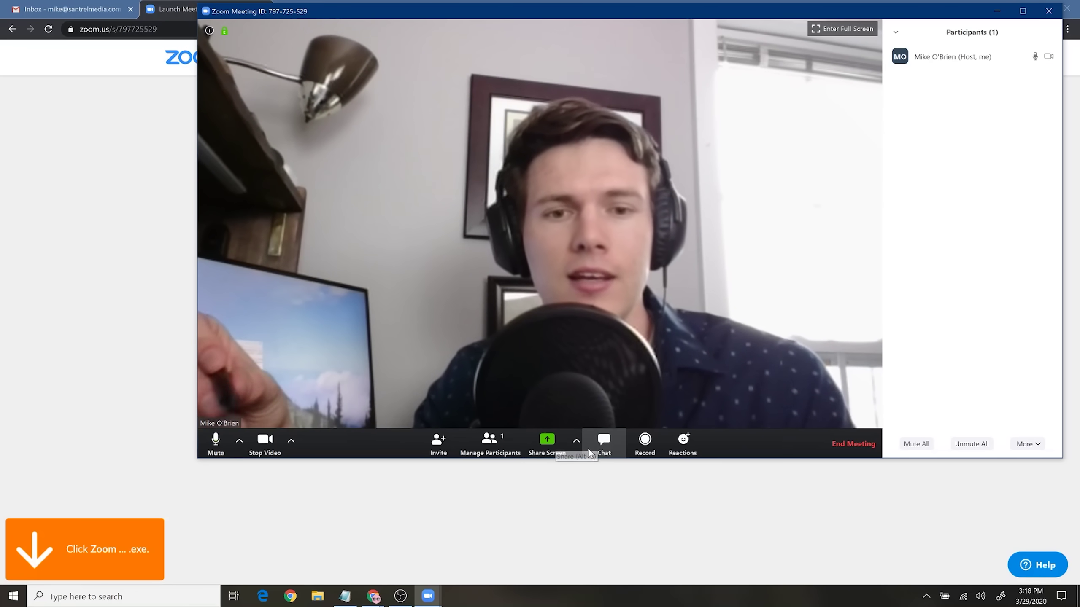
Step: Open the meeting's group chat and check the recipient choices, leaving messages addressed to Everyone
{"action": "left_click", "coordinate": [605, 447]}
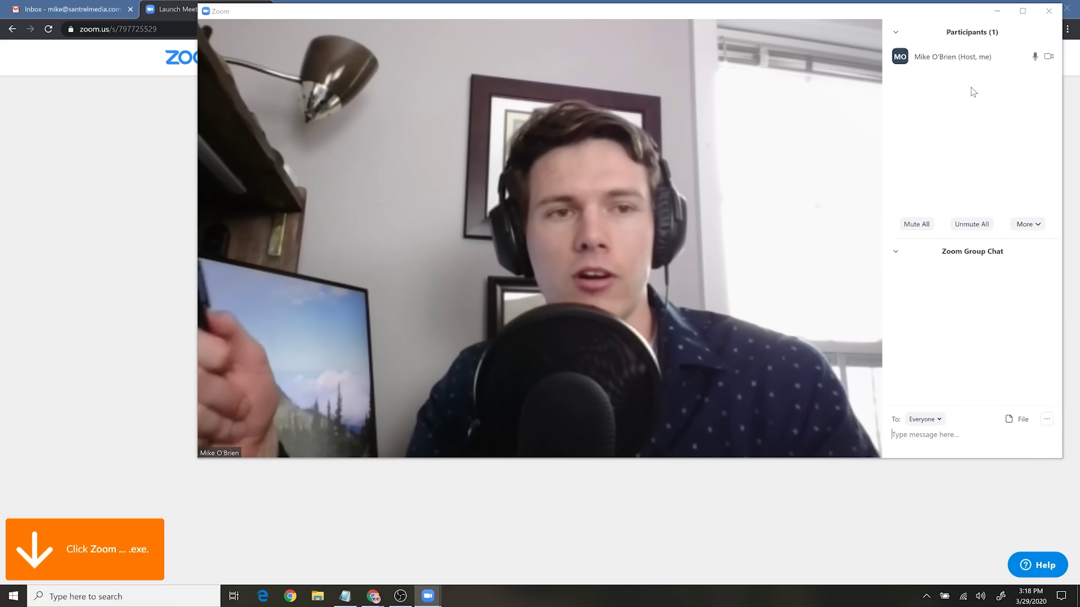
{"action": "left_click", "coordinate": [924, 419]}
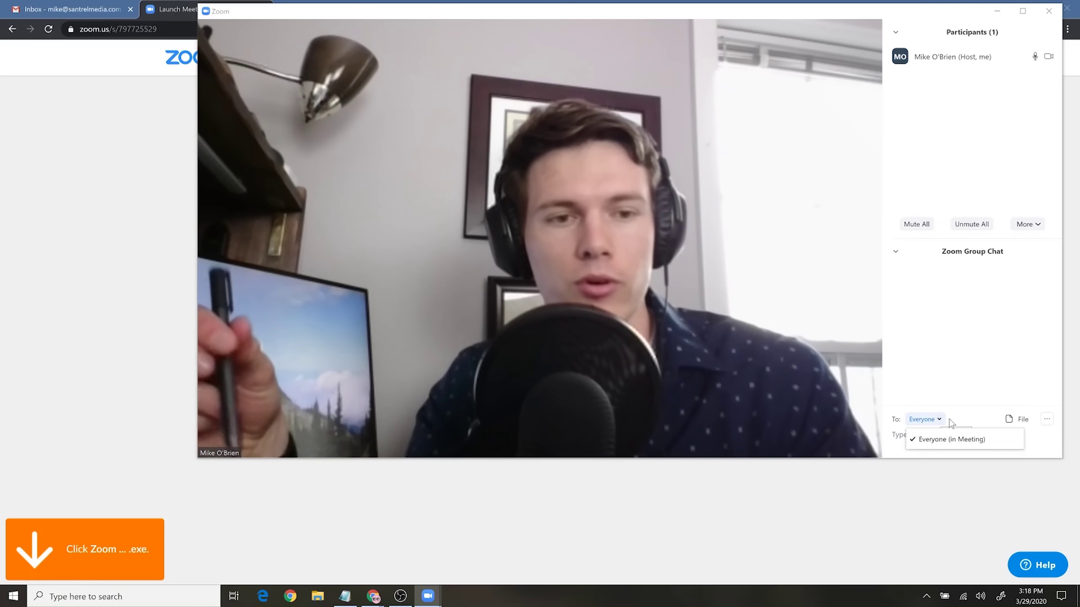
{"action": "left_click", "coordinate": [952, 420]}
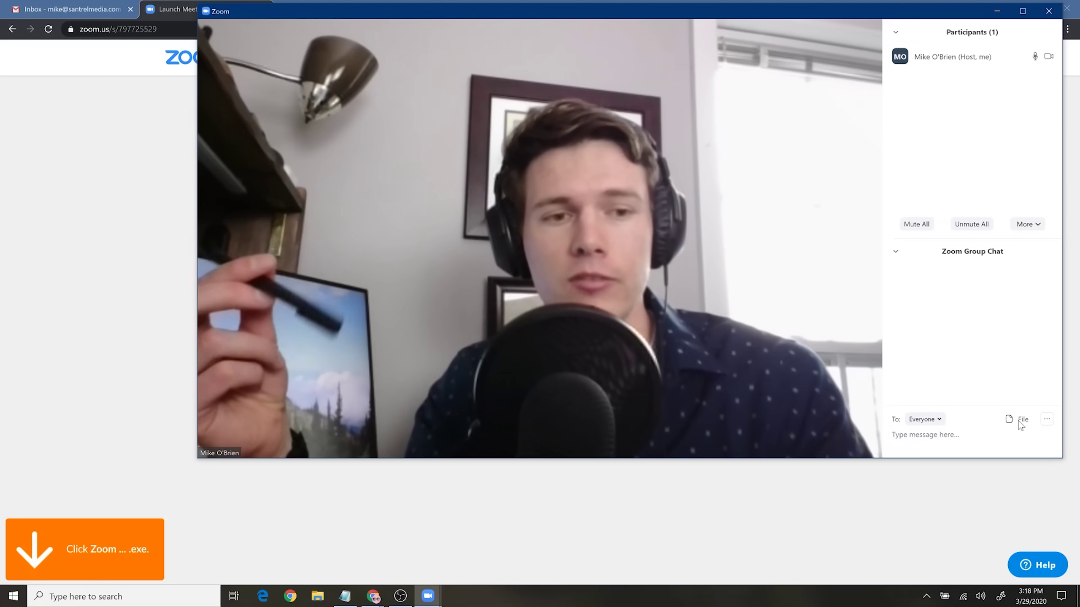
Step: Check the group chat's options for who participants can chat with, leaving Everyone Publicly and Privately selected
{"action": "left_click", "coordinate": [1046, 420]}
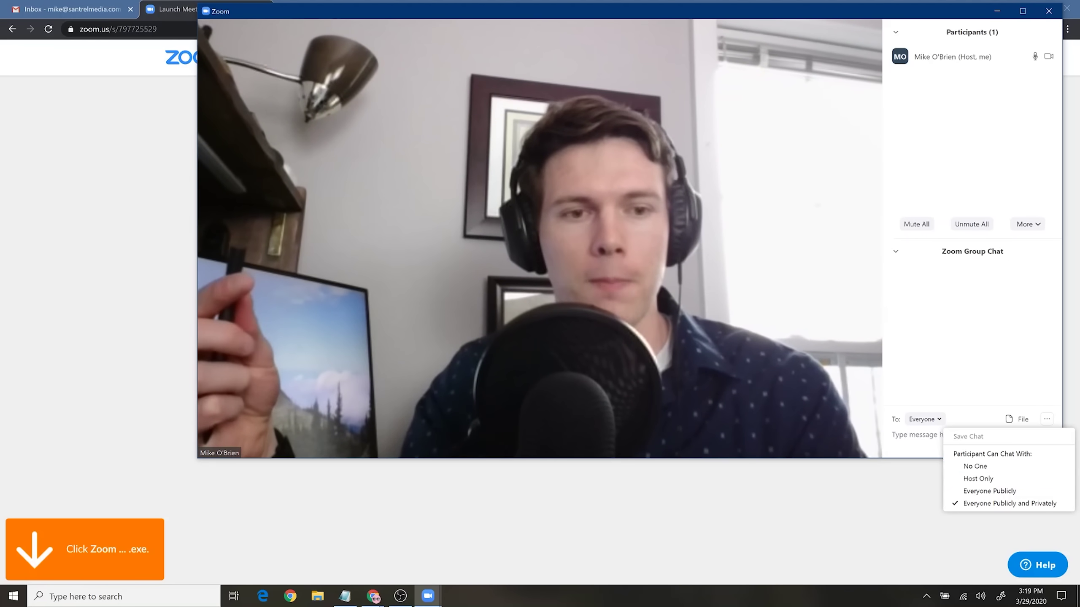
{"action": "left_click", "coordinate": [935, 435]}
Step: Start recording the meeting and stop the recording after a short while
{"action": "mouse_move", "coordinate": [776, 327]}
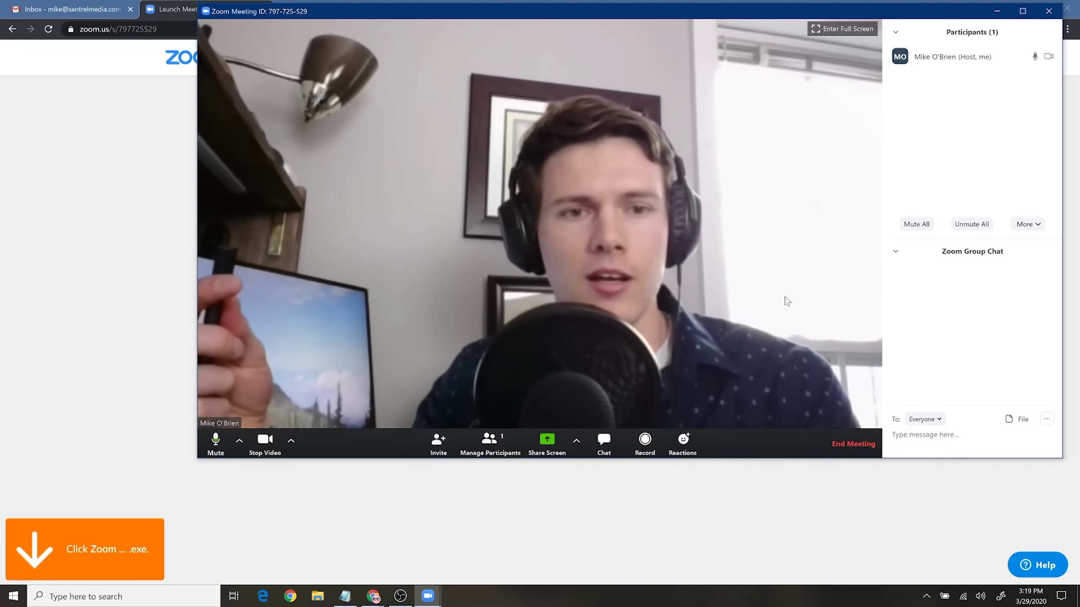
{"action": "left_click", "coordinate": [653, 453]}
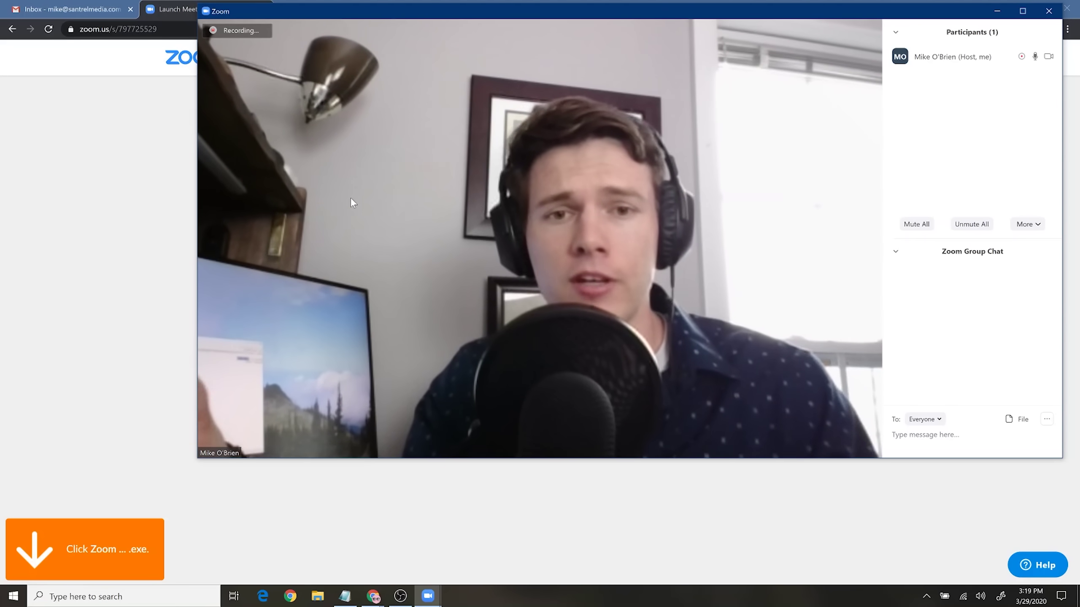
{"action": "mouse_move", "coordinate": [546, 190]}
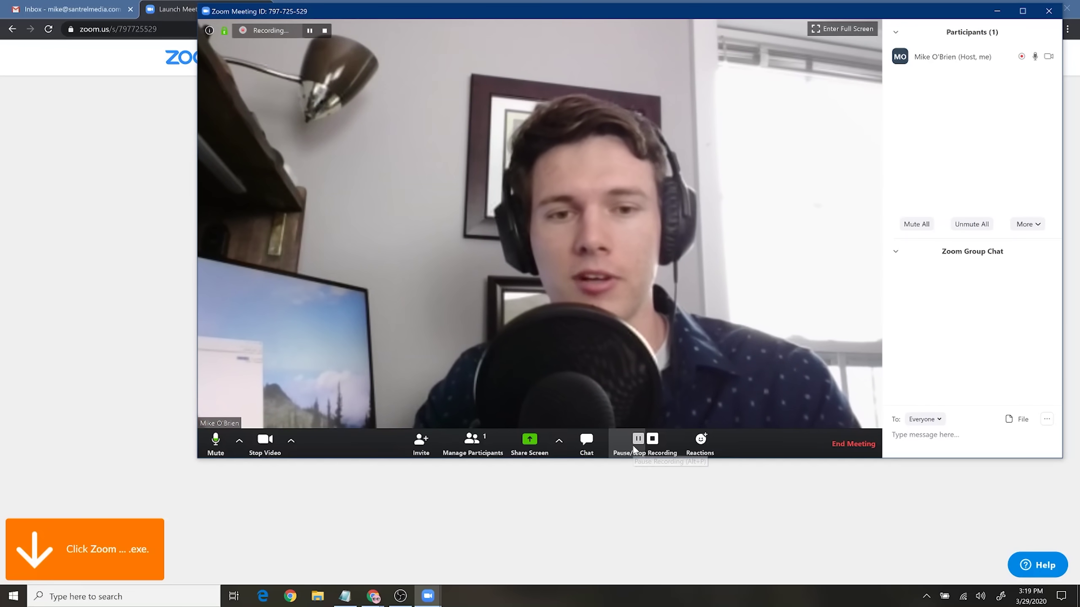
{"action": "left_click", "coordinate": [651, 443]}
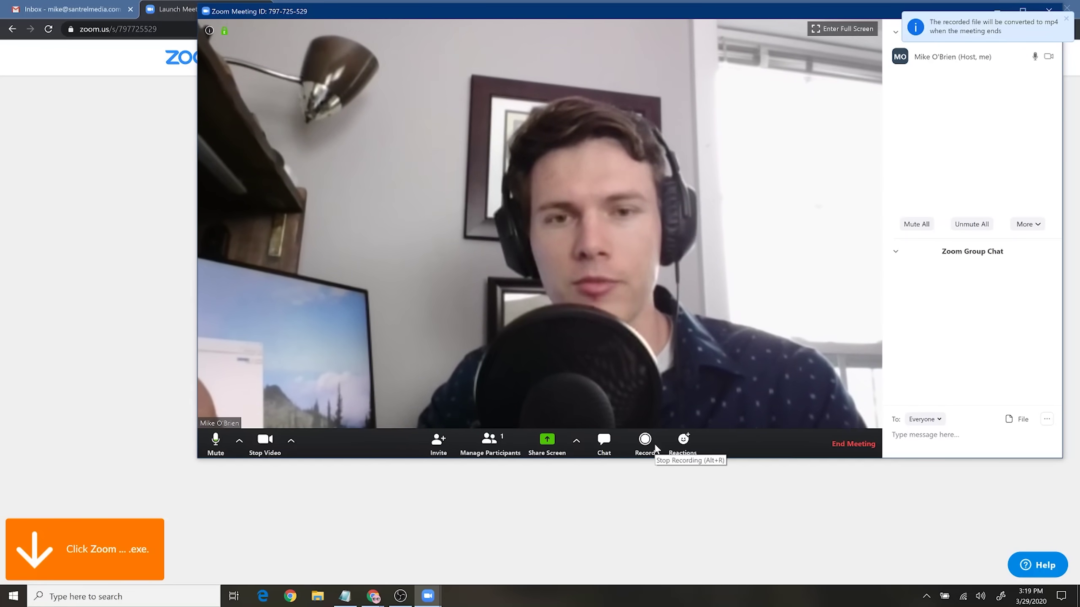
Step: Send a Clap reaction to the meeting
{"action": "left_click", "coordinate": [683, 445]}
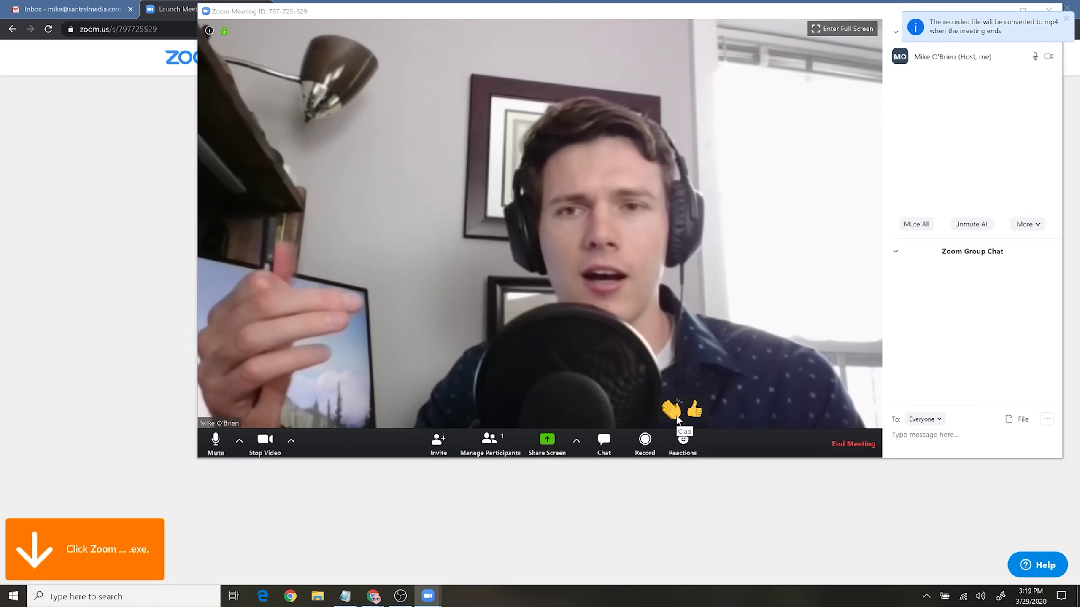
{"action": "left_click", "coordinate": [677, 419]}
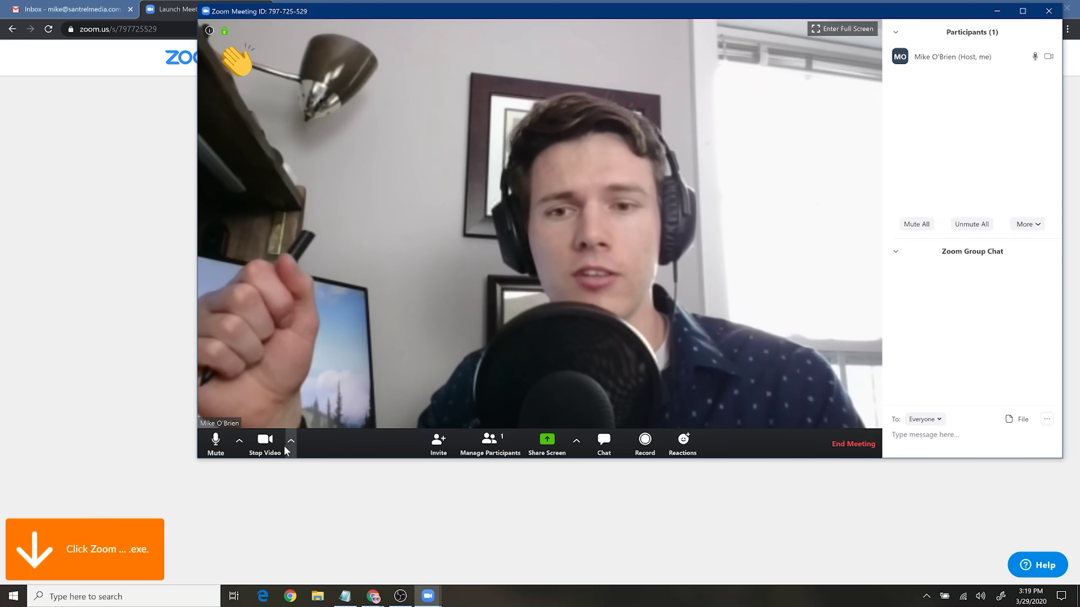
Step: Turn off the own camera video and end the meeting for all participants
{"action": "left_click", "coordinate": [264, 442]}
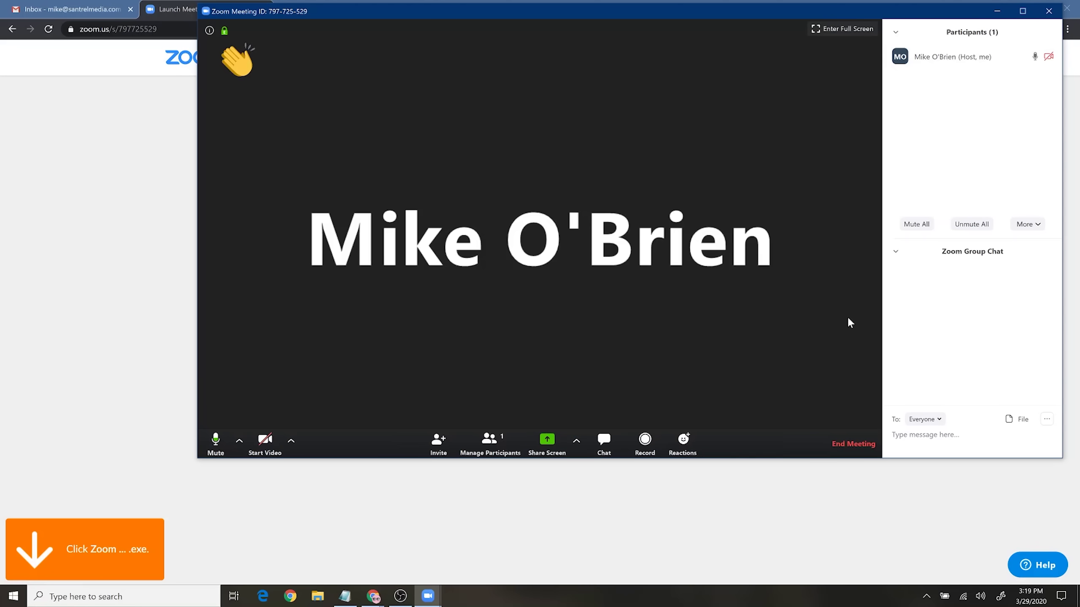
{"action": "left_click", "coordinate": [853, 443]}
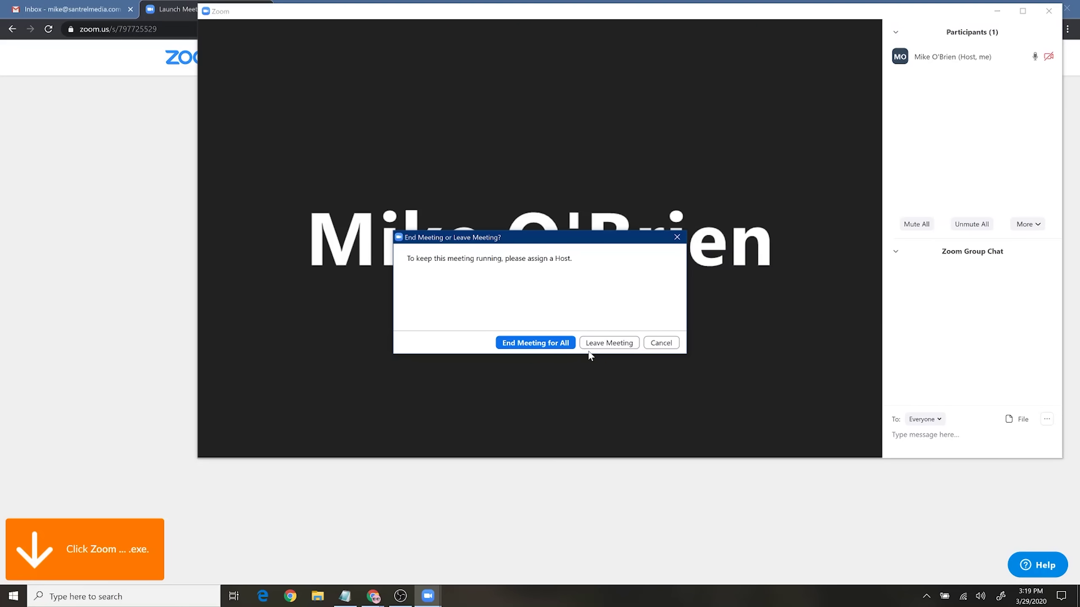
{"action": "left_click", "coordinate": [565, 344]}
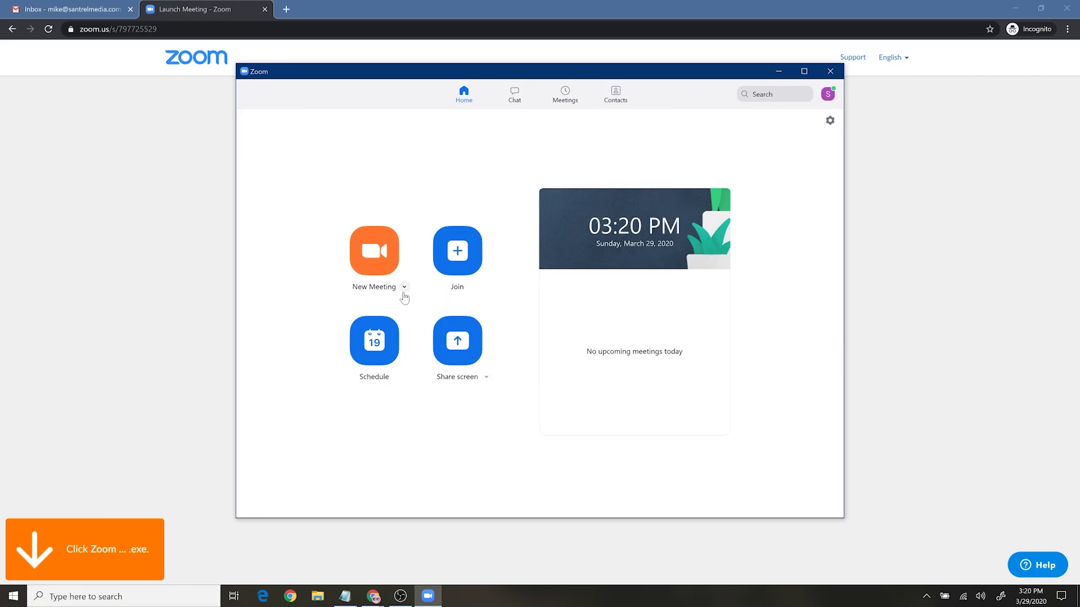
Step: Try to join the previous meeting from the meeting ID history with own video turned off, and dismiss the resulting dialog
{"action": "left_click", "coordinate": [462, 251]}
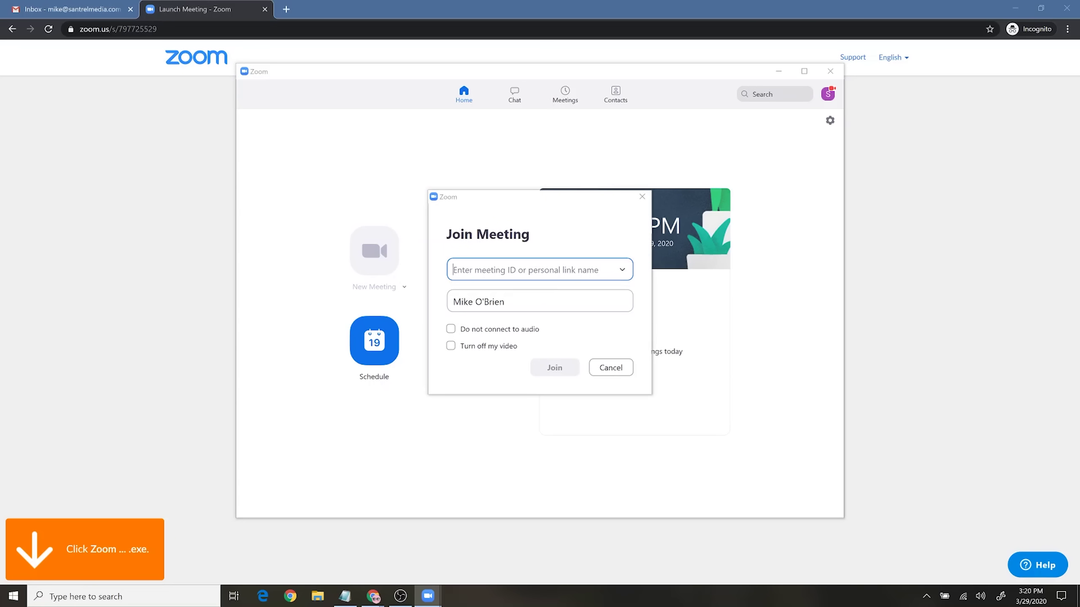
{"action": "left_click", "coordinate": [623, 270]}
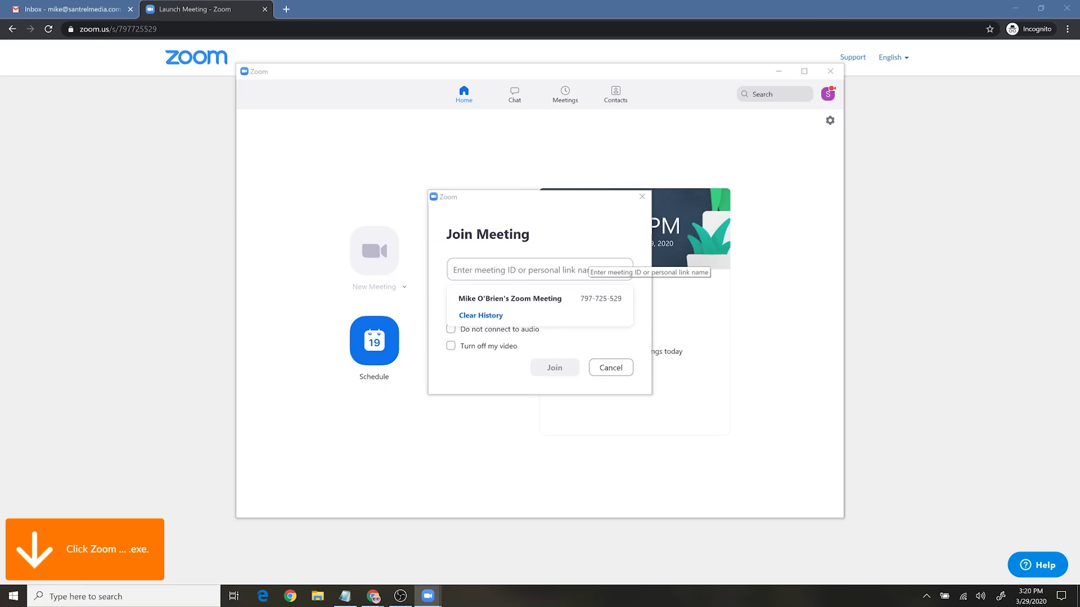
{"action": "left_click", "coordinate": [584, 302]}
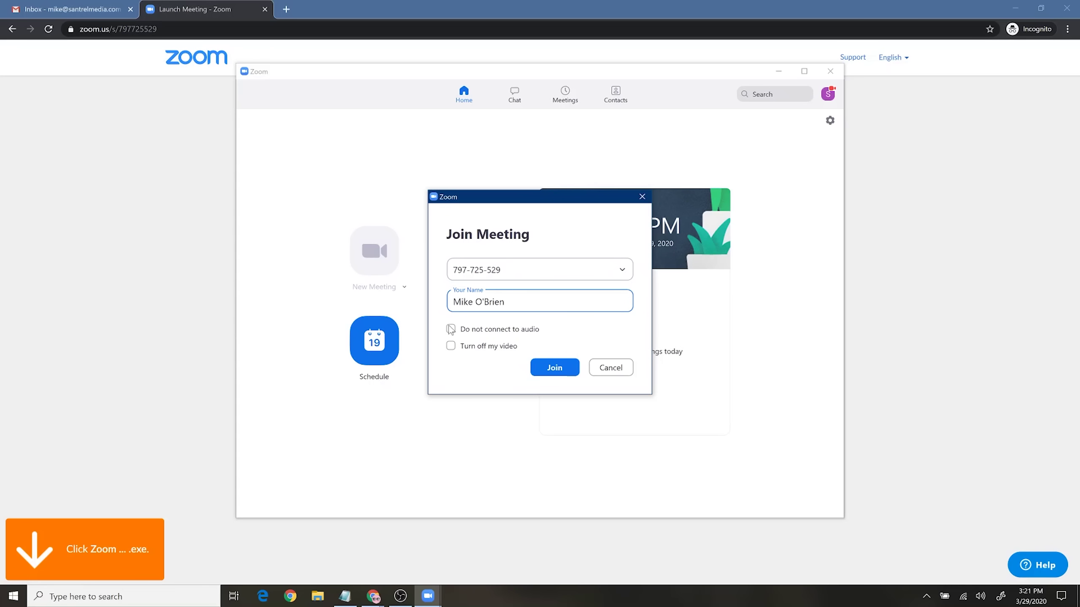
{"action": "left_click", "coordinate": [452, 351]}
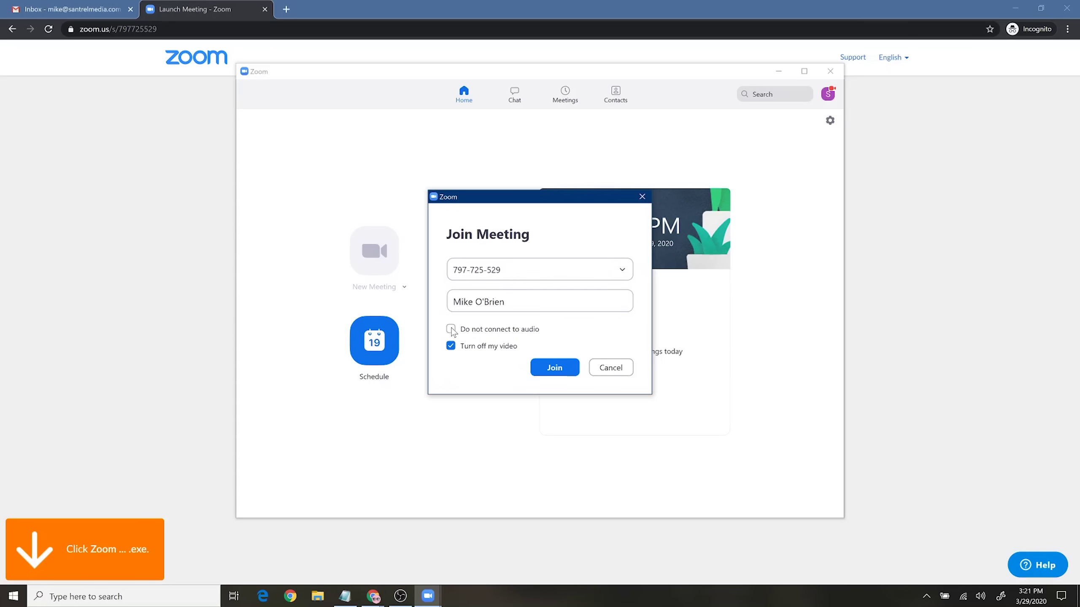
{"action": "left_click", "coordinate": [560, 369]}
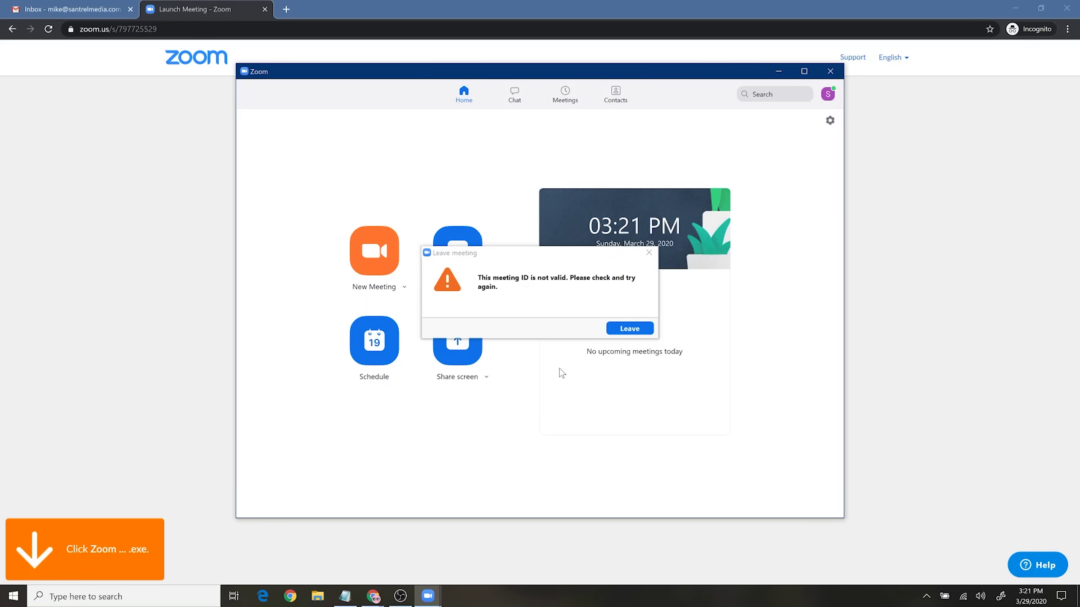
{"action": "left_click", "coordinate": [634, 330]}
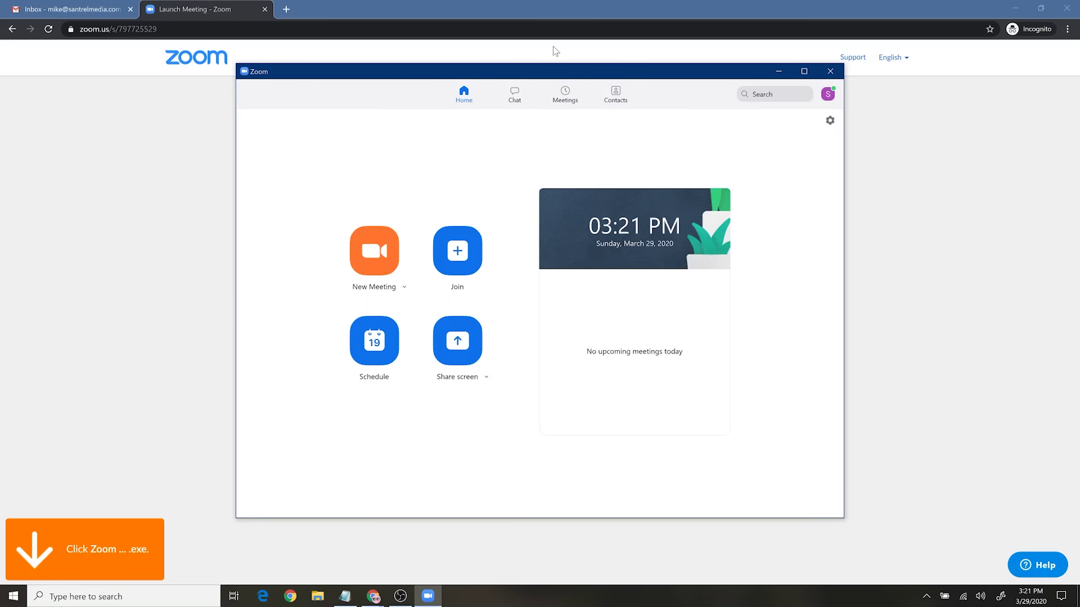
Step: Look through the Chat, Meetings and Contacts sections of the desktop client, and close its window
{"action": "left_click", "coordinate": [515, 101]}
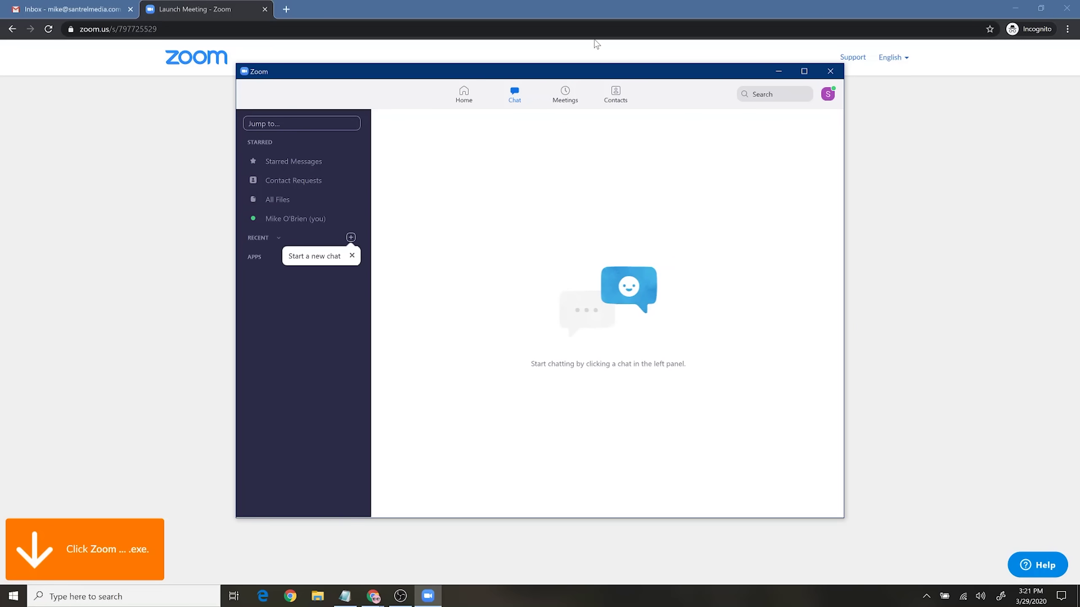
{"action": "left_click", "coordinate": [563, 96]}
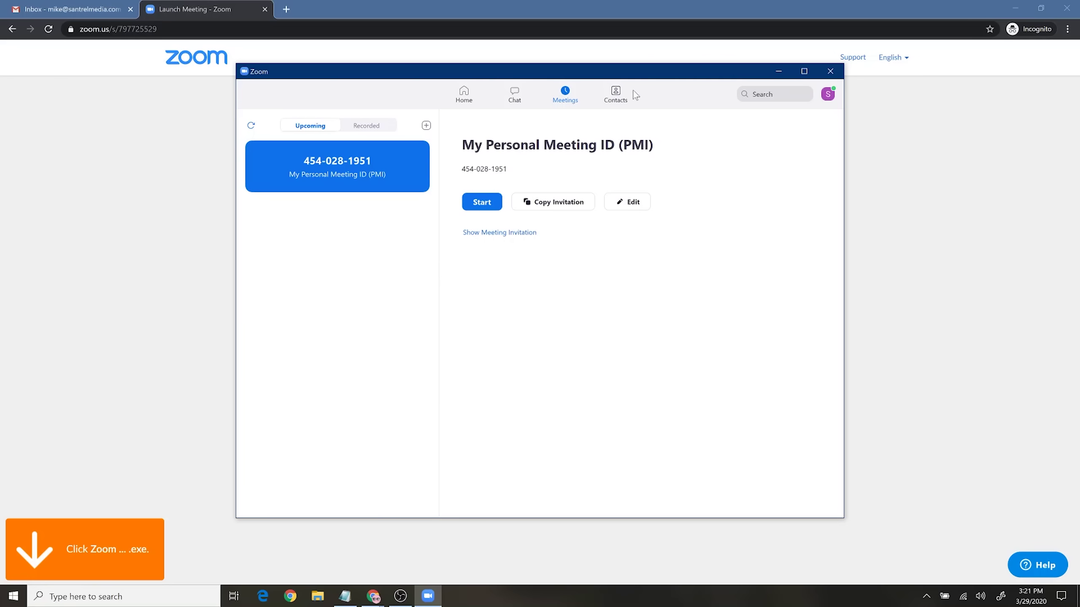
{"action": "left_click", "coordinate": [619, 100]}
{"action": "left_click", "coordinate": [565, 95]}
{"action": "left_click", "coordinate": [618, 100]}
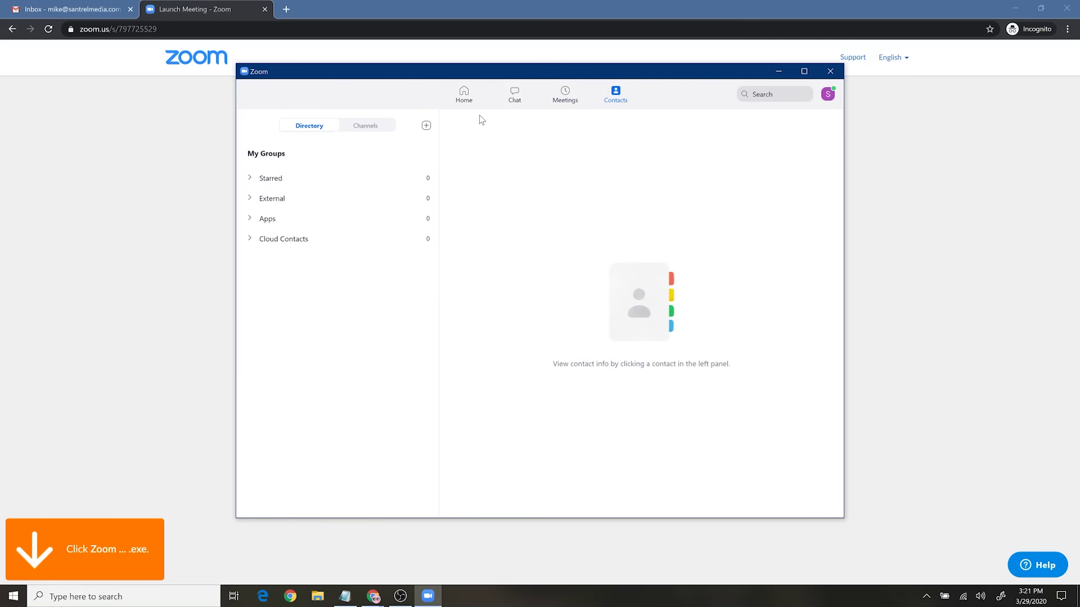
{"action": "left_click", "coordinate": [512, 105]}
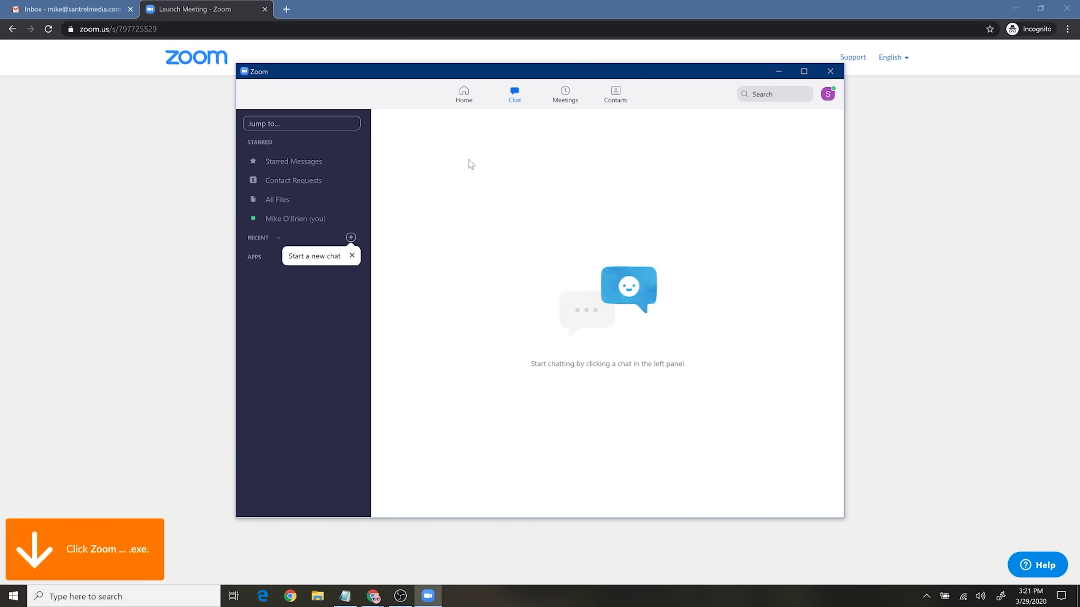
{"action": "left_click", "coordinate": [615, 100]}
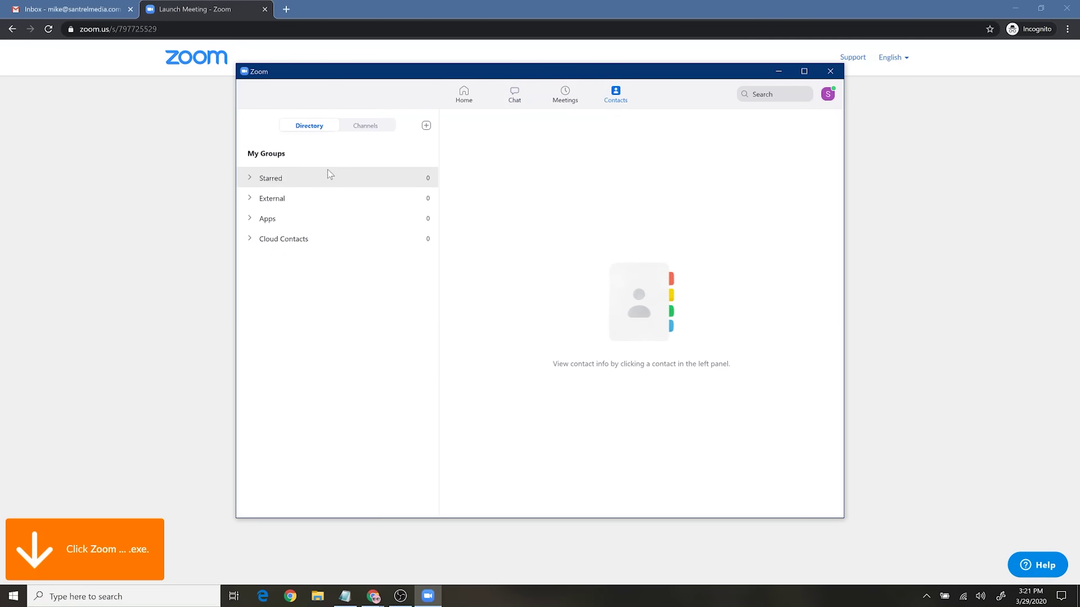
{"action": "left_click", "coordinate": [830, 71]}
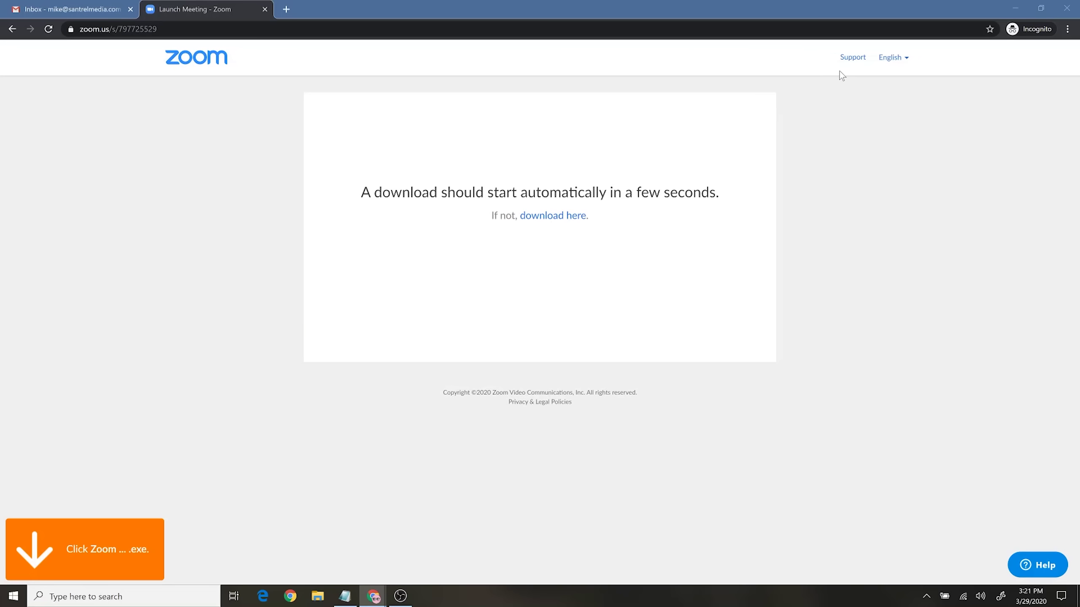